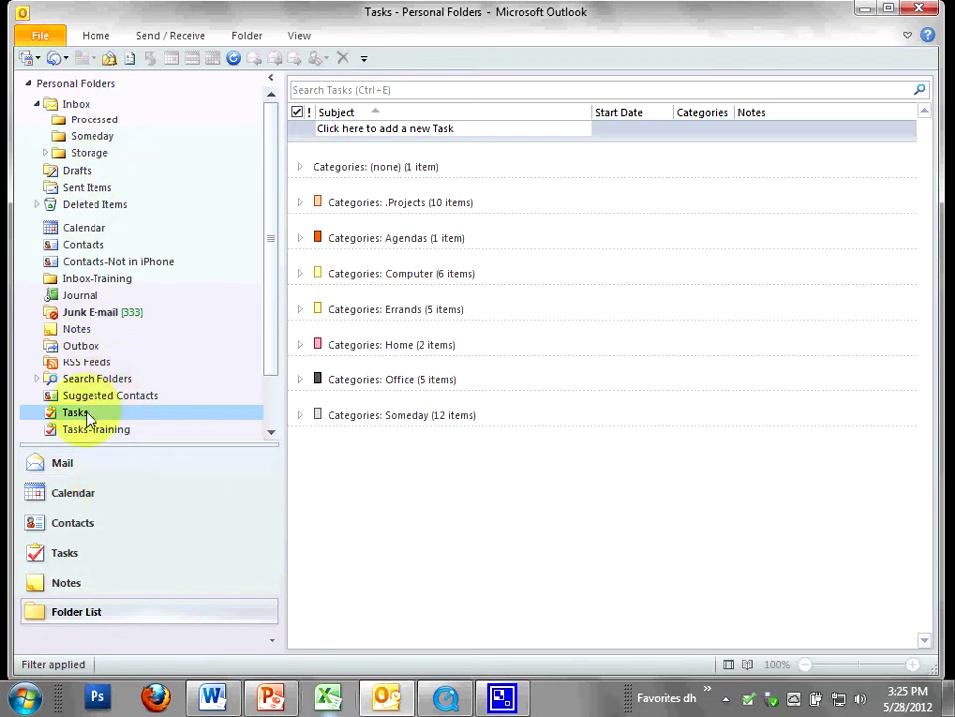
- Browse the Contacts, Calendar and Inbox folders in the Personal Folders list
click(82, 246)
click(84, 227)
click(55, 122)
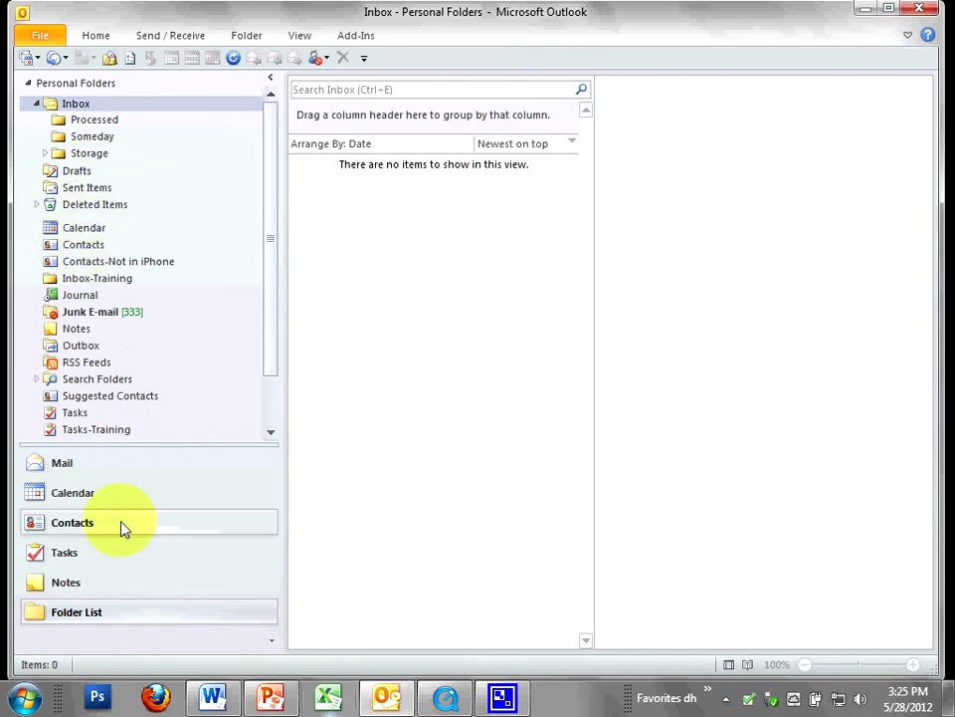
- Compare the Mail, Tasks, Contacts and Calendar navigation views with the Folder List, ending on the Inbox
click(98, 471)
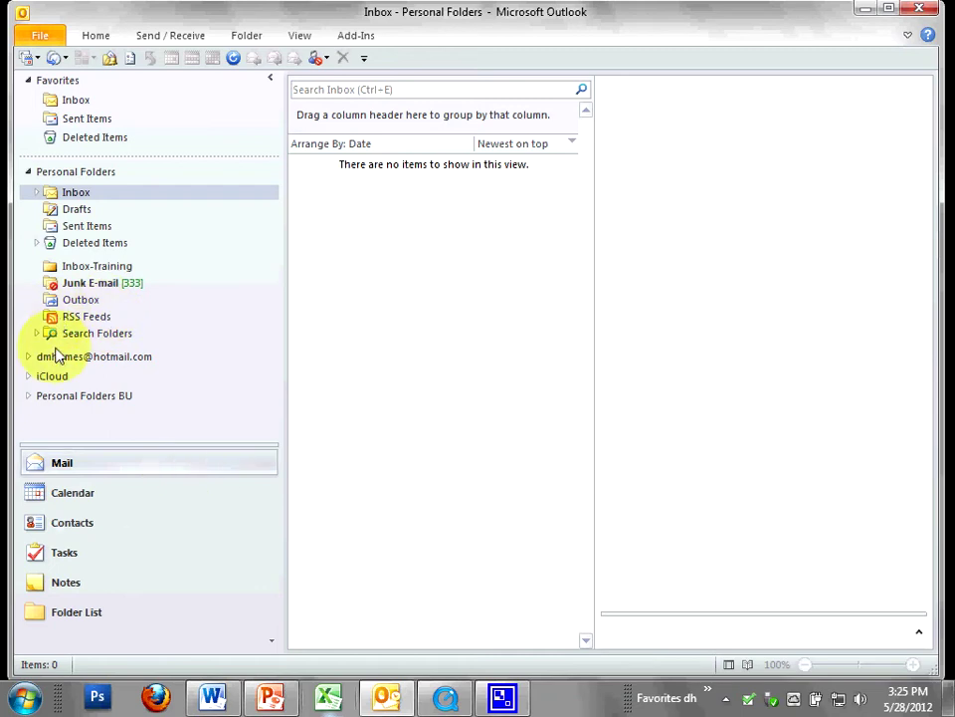
click(85, 617)
click(75, 554)
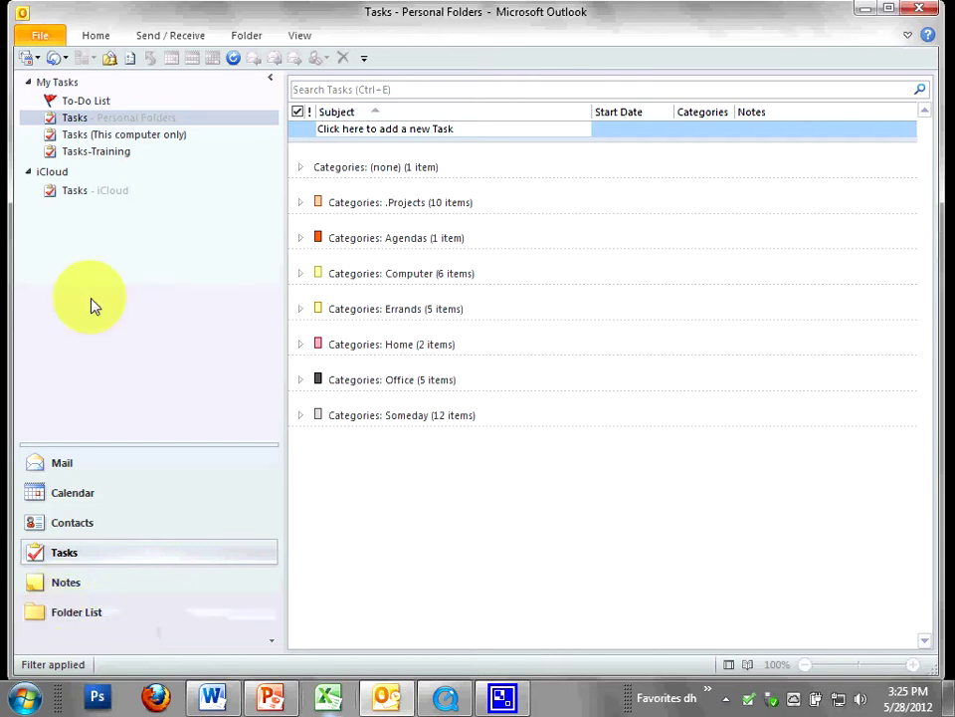
click(40, 528)
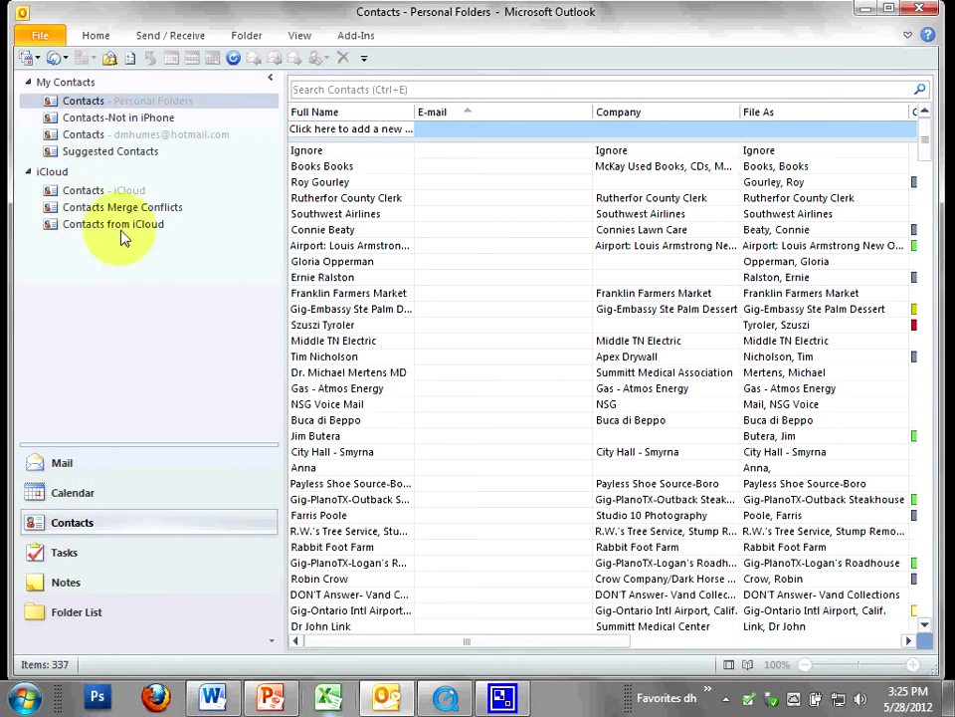
click(67, 495)
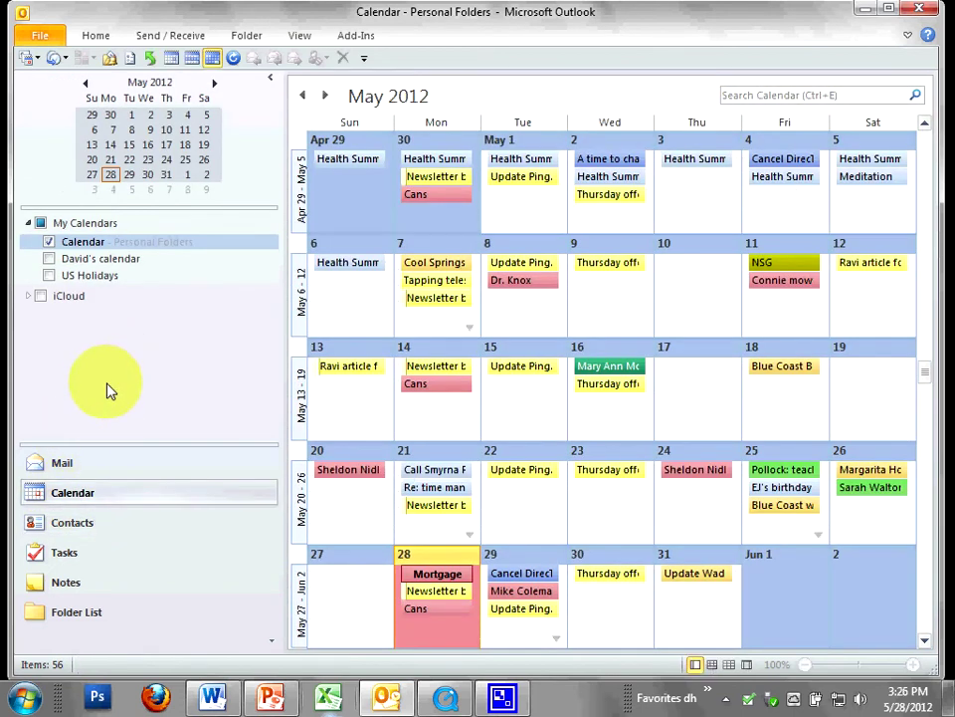
click(90, 622)
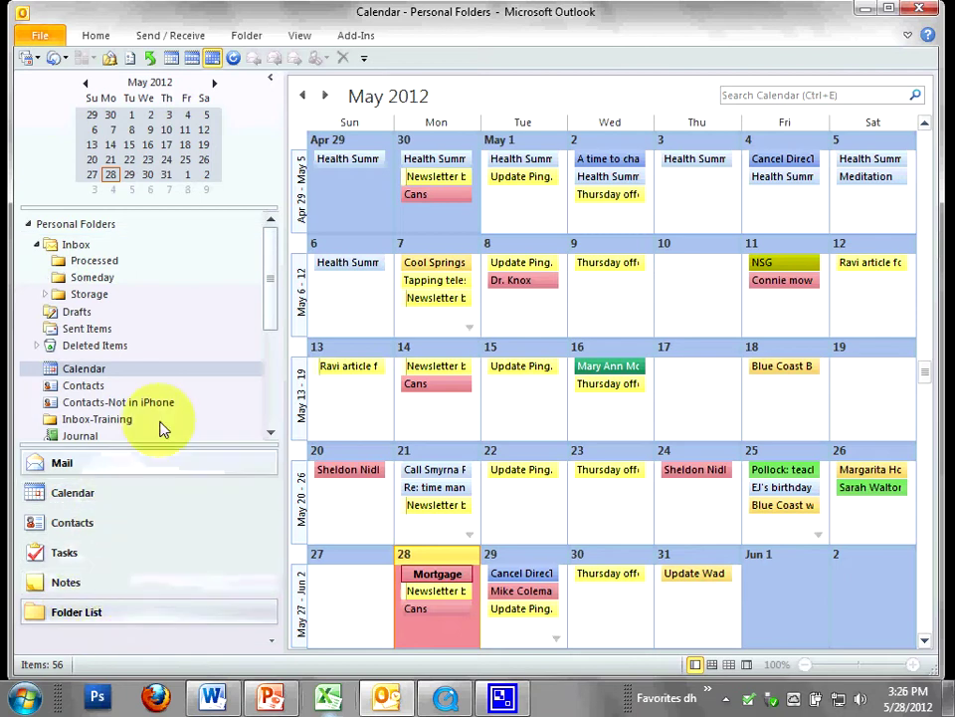
click(73, 247)
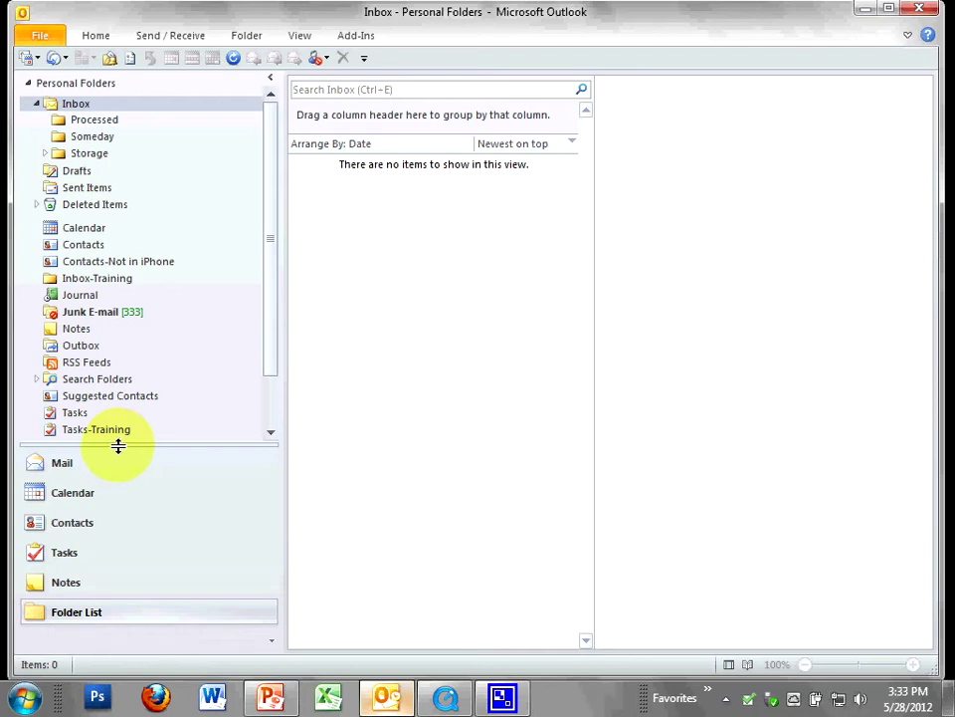
- Shrink the navigation pane's large module buttons to a single row of small icons and check the iCloud folder group
drag(119, 474, 118, 642)
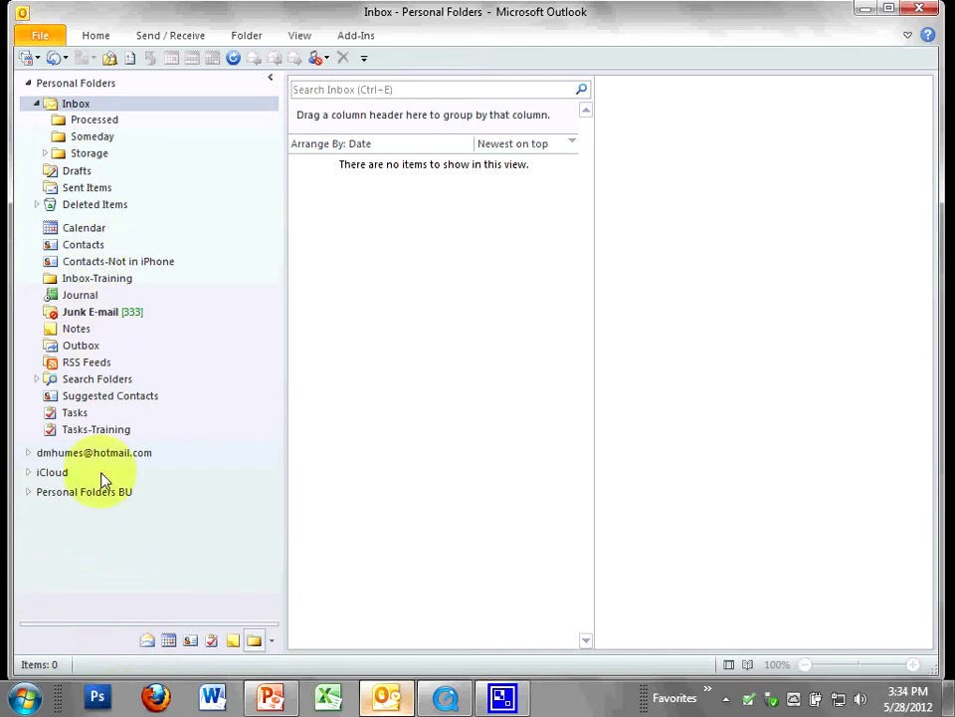
click(27, 474)
click(29, 474)
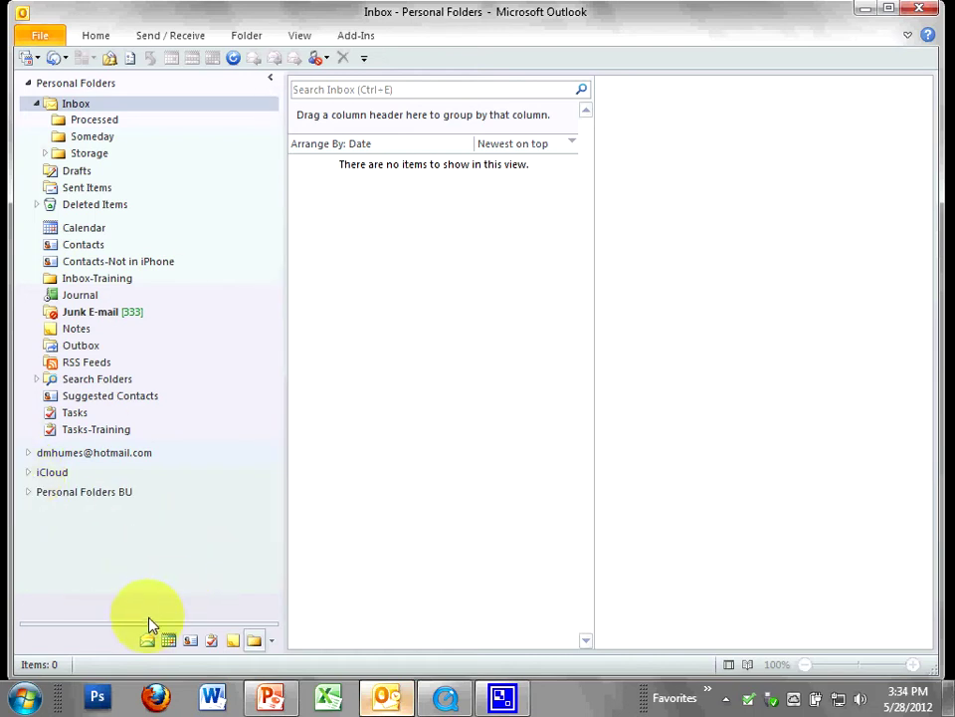
mouse_move(147, 625)
mouse_down()
mouse_move(162, 416)
mouse_move(146, 523)
mouse_move(140, 621)
mouse_move(149, 638)
mouse_up()
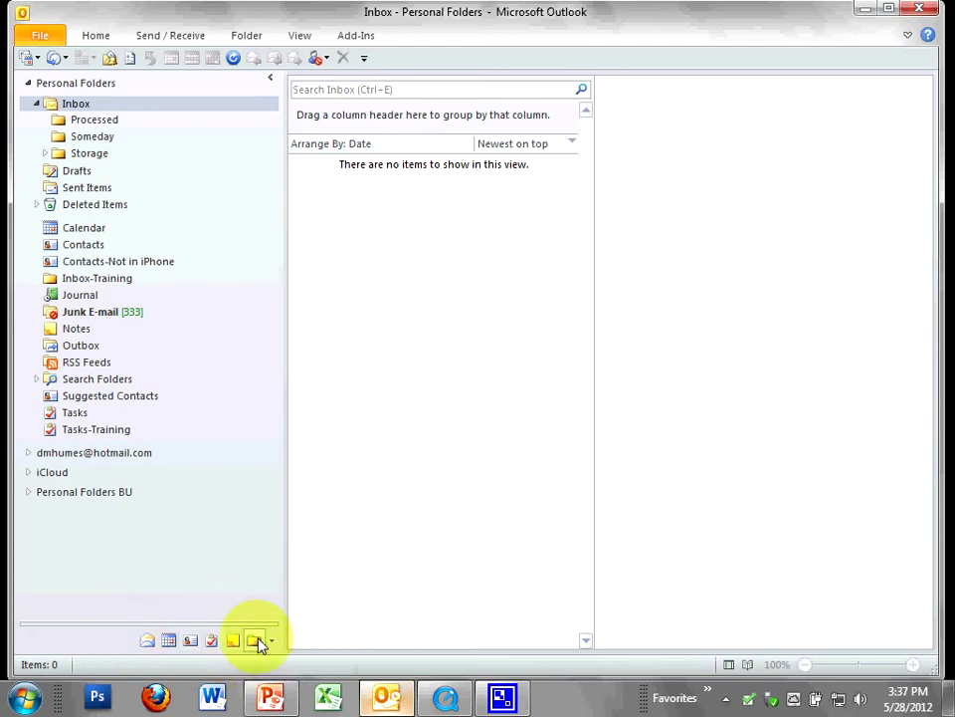
- View the Calendar and briefly show the US Holidays calendar beside it
click(168, 640)
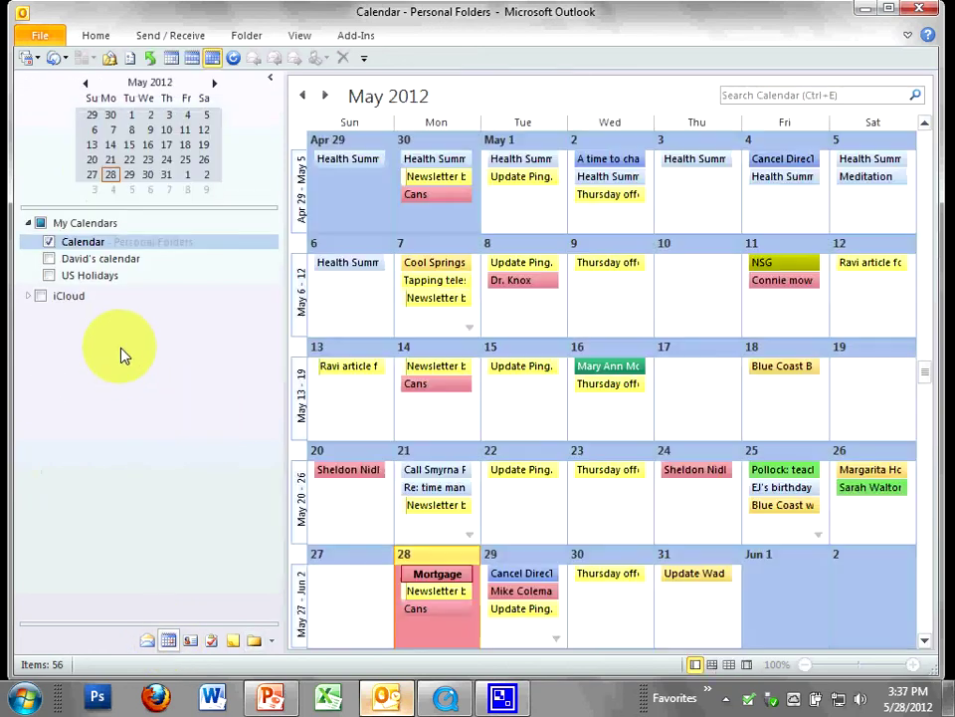
click(49, 275)
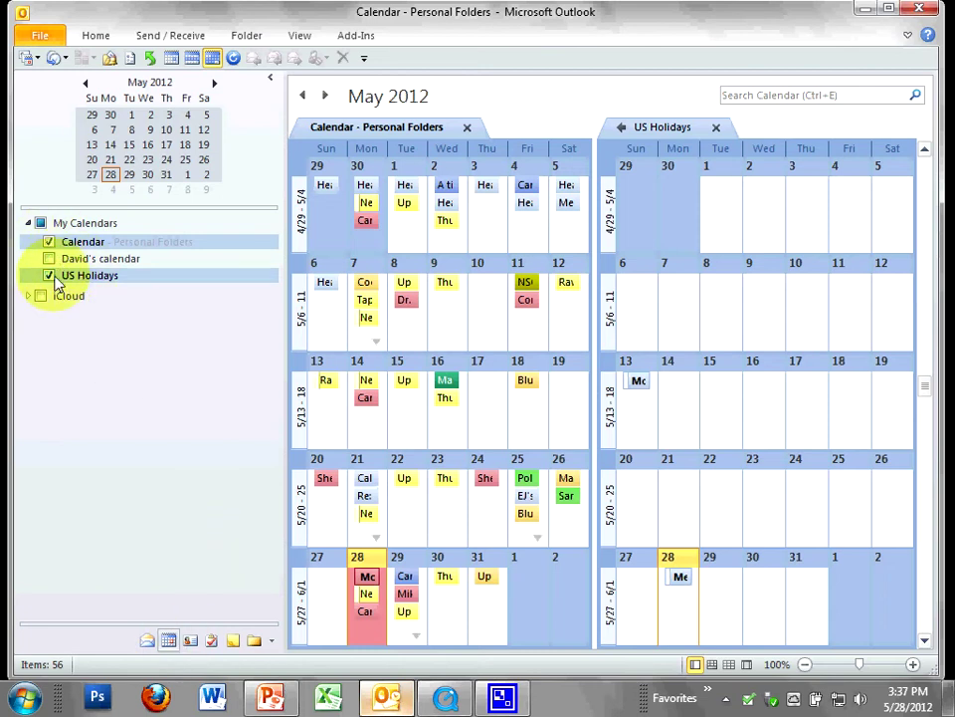
click(49, 276)
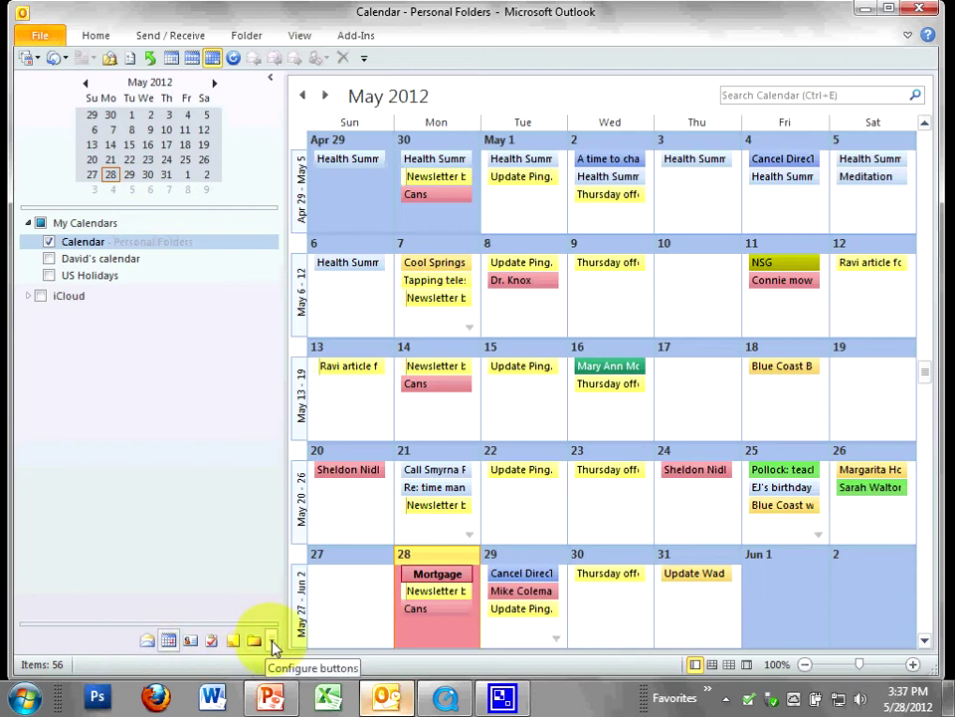
- Remove the Notes button from the navigation pane
click(274, 644)
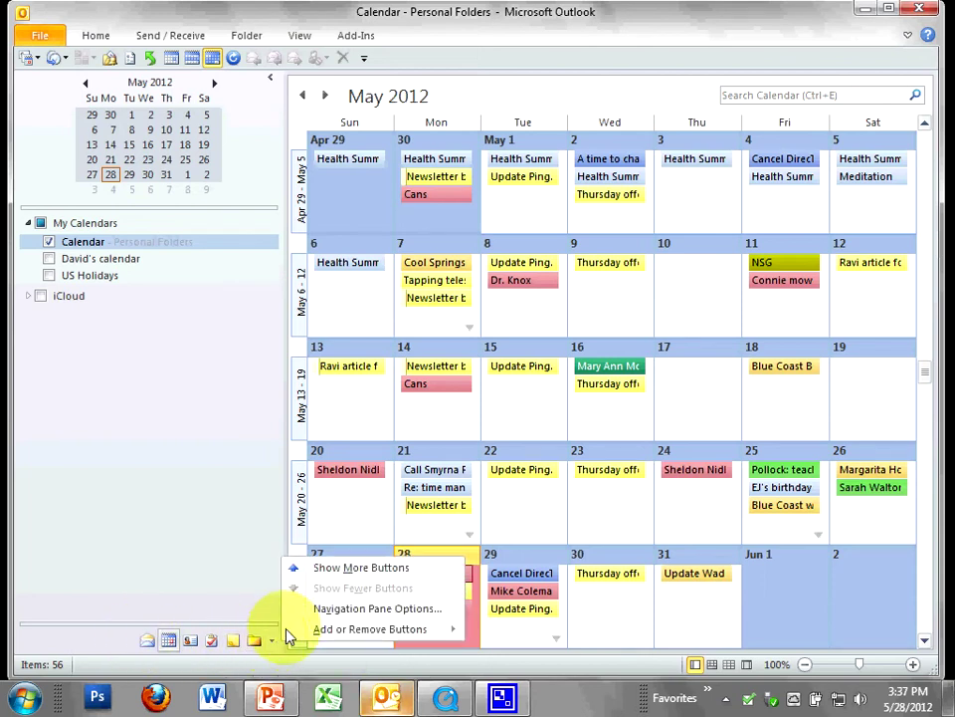
mouse_move(334, 629)
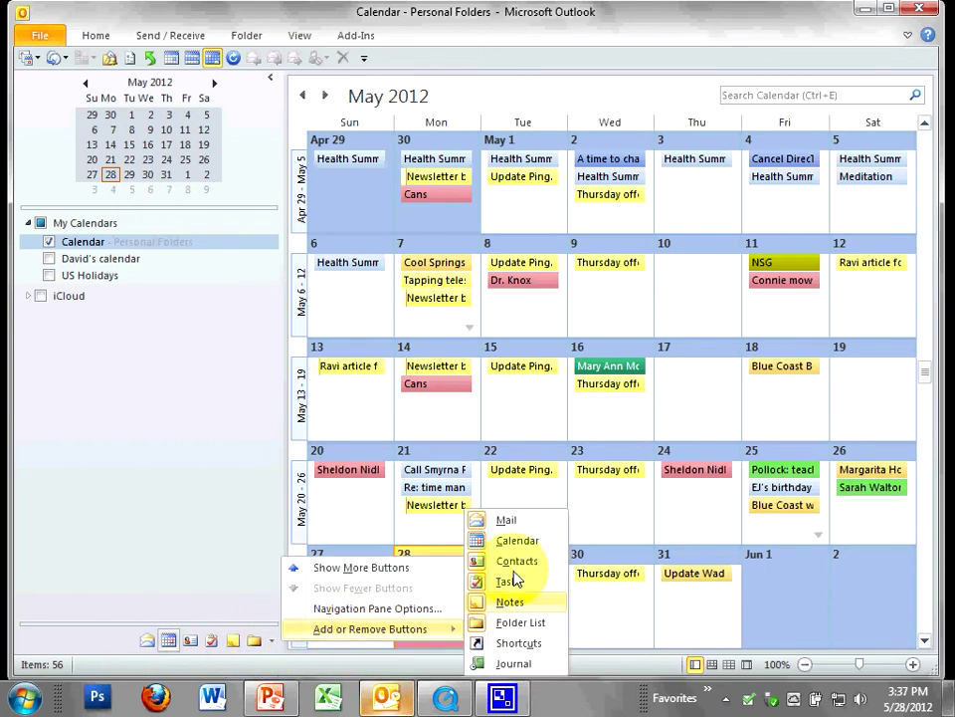
click(509, 602)
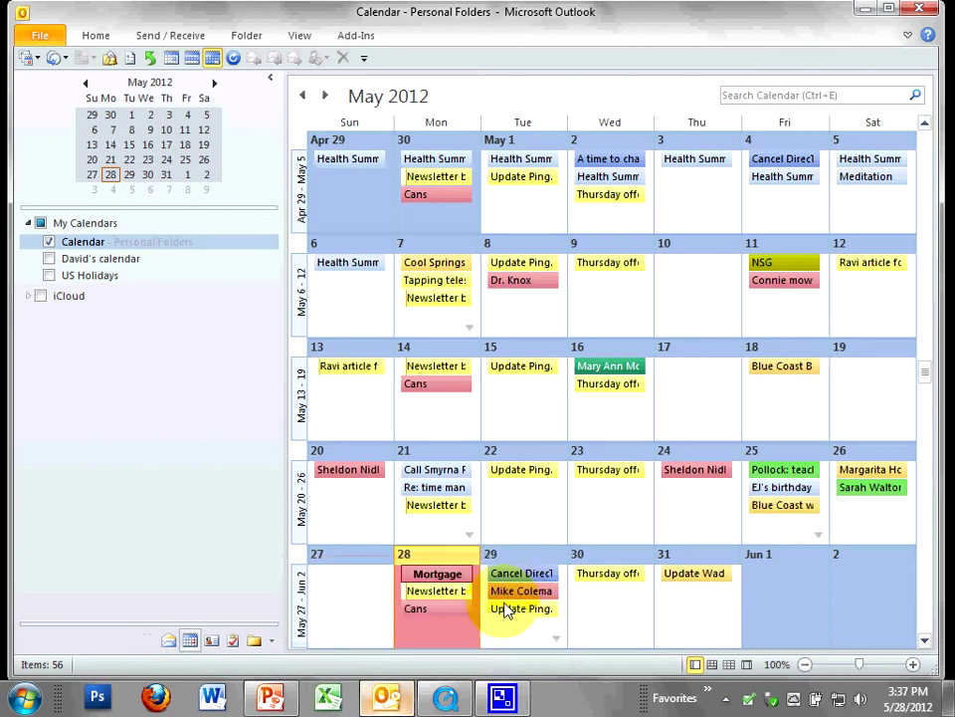
- Reduce the navigation pane buttons to Calendar and Folder List by hiding Mail, Contacts and Tasks, and switch to the Folder List
click(273, 642)
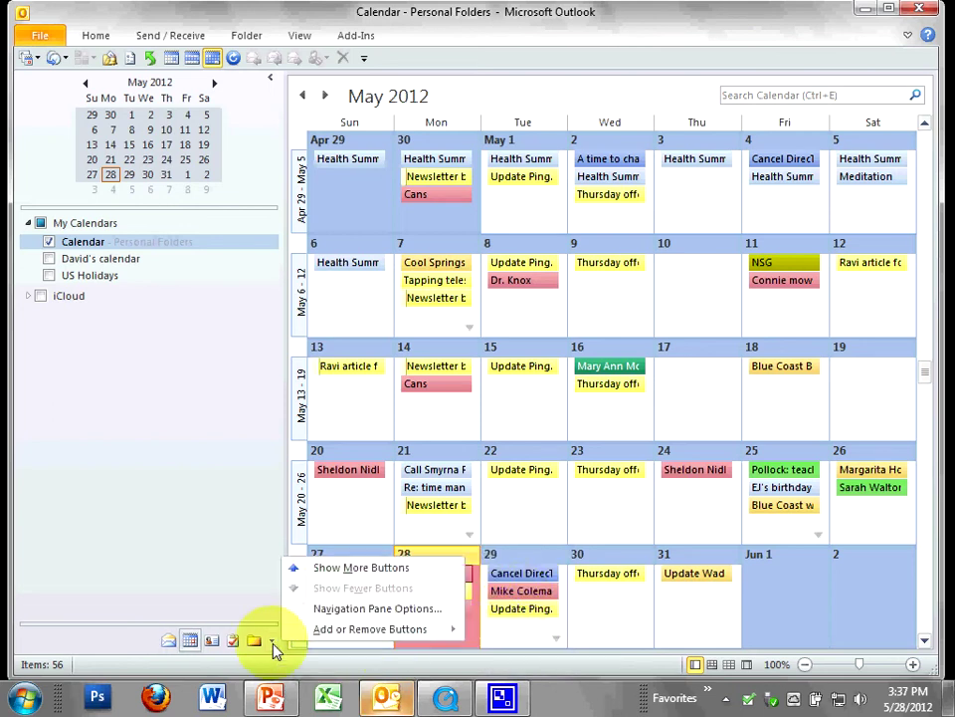
click(422, 611)
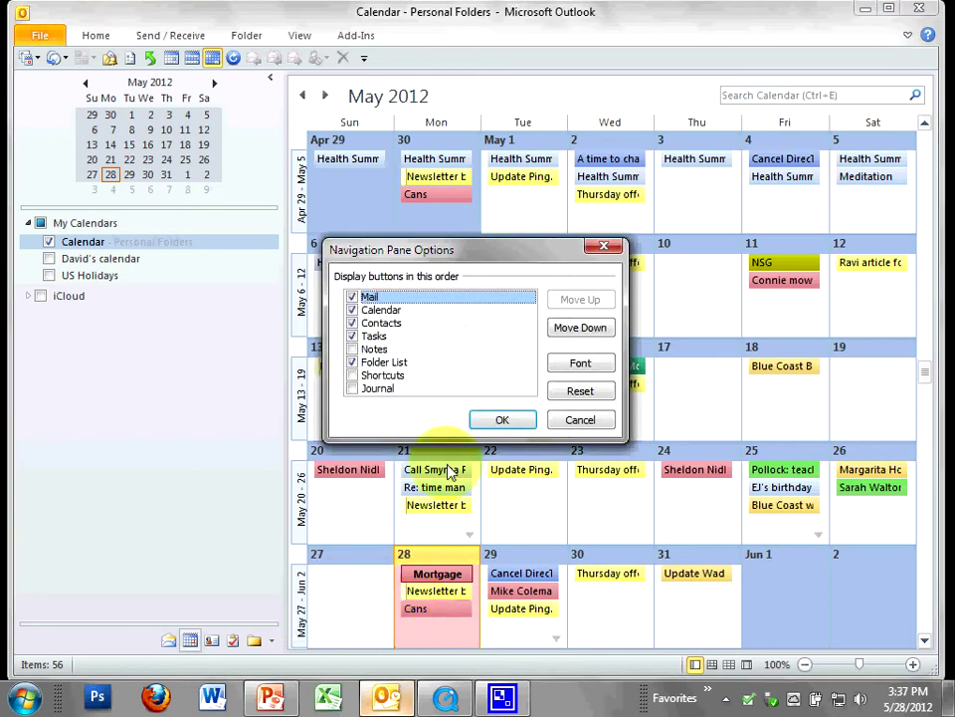
click(352, 299)
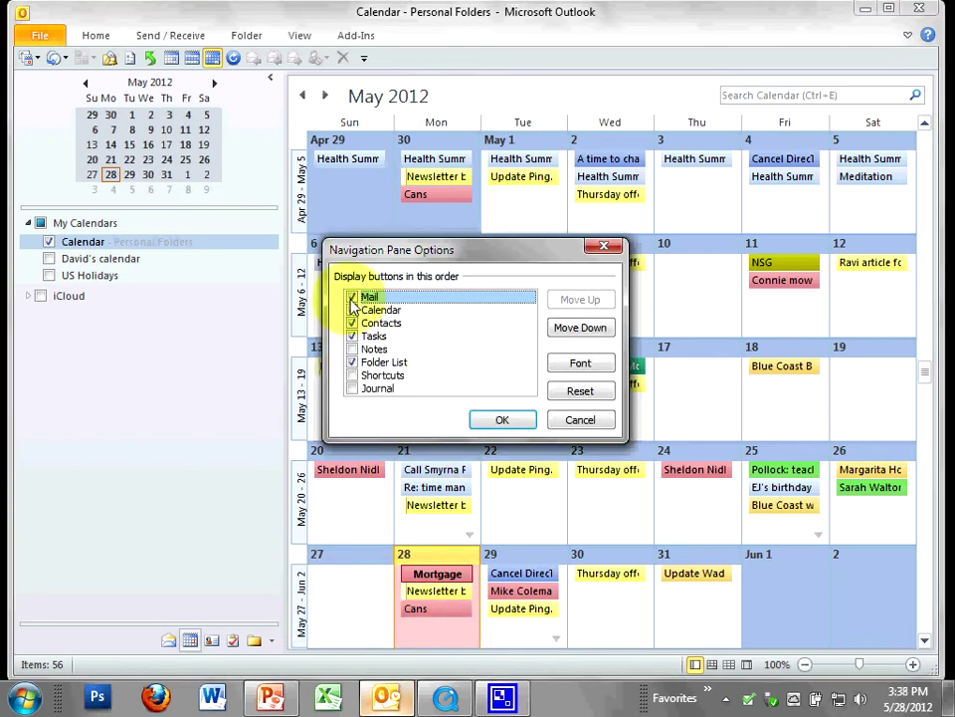
click(352, 324)
click(352, 336)
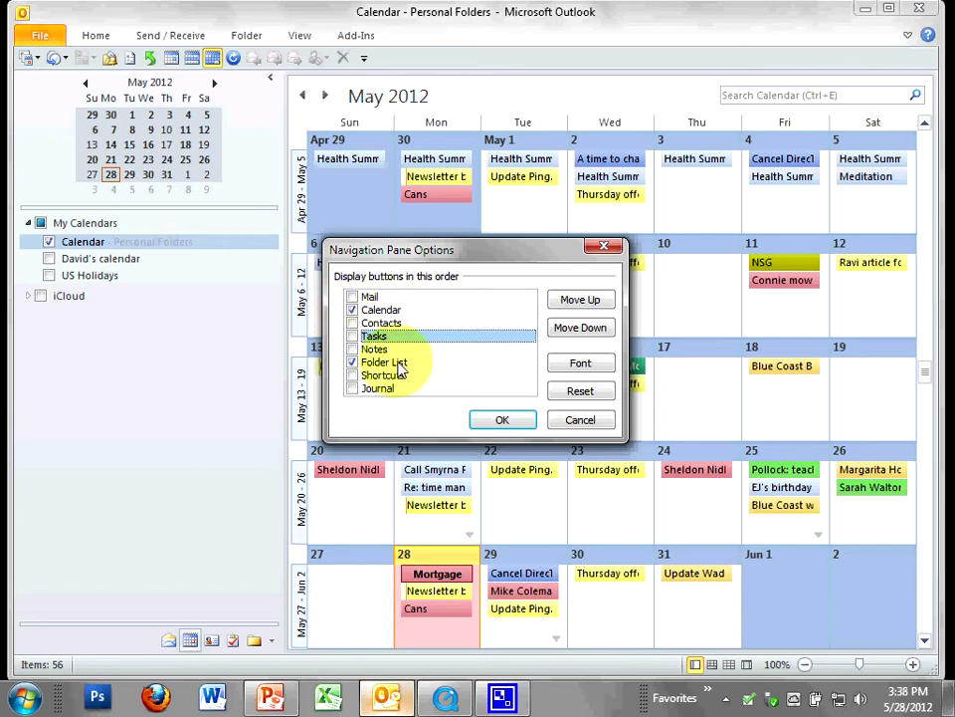
click(353, 311)
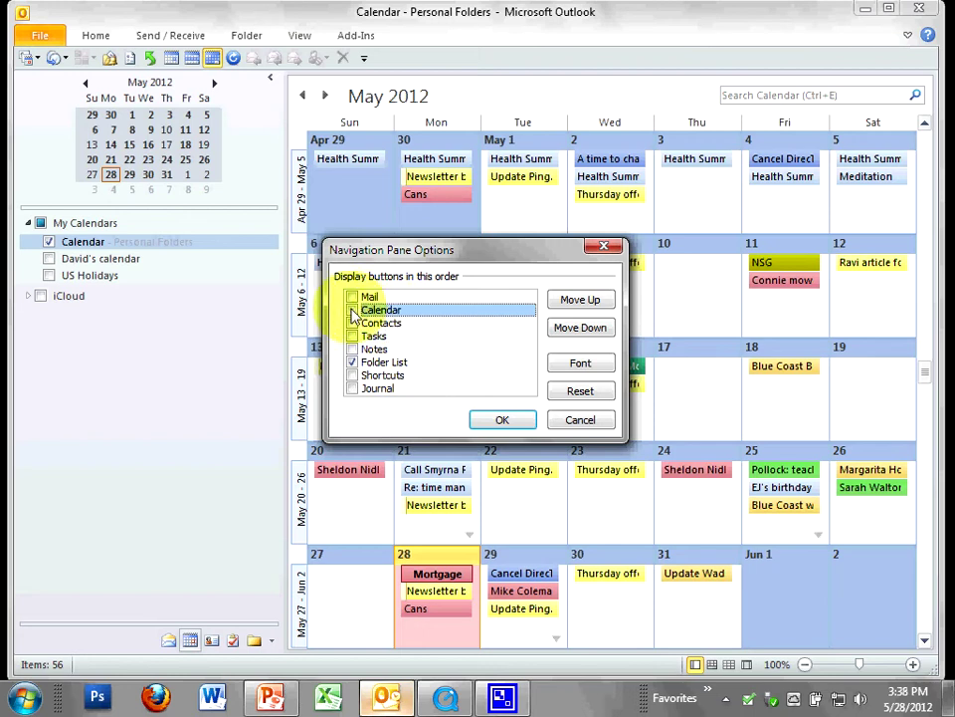
click(496, 418)
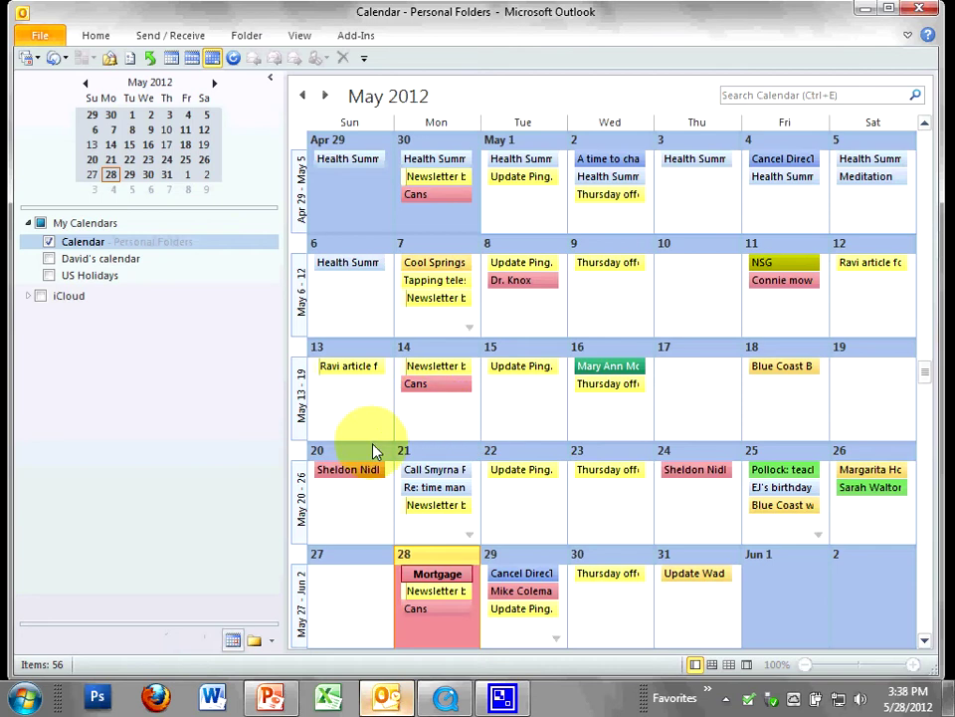
click(255, 642)
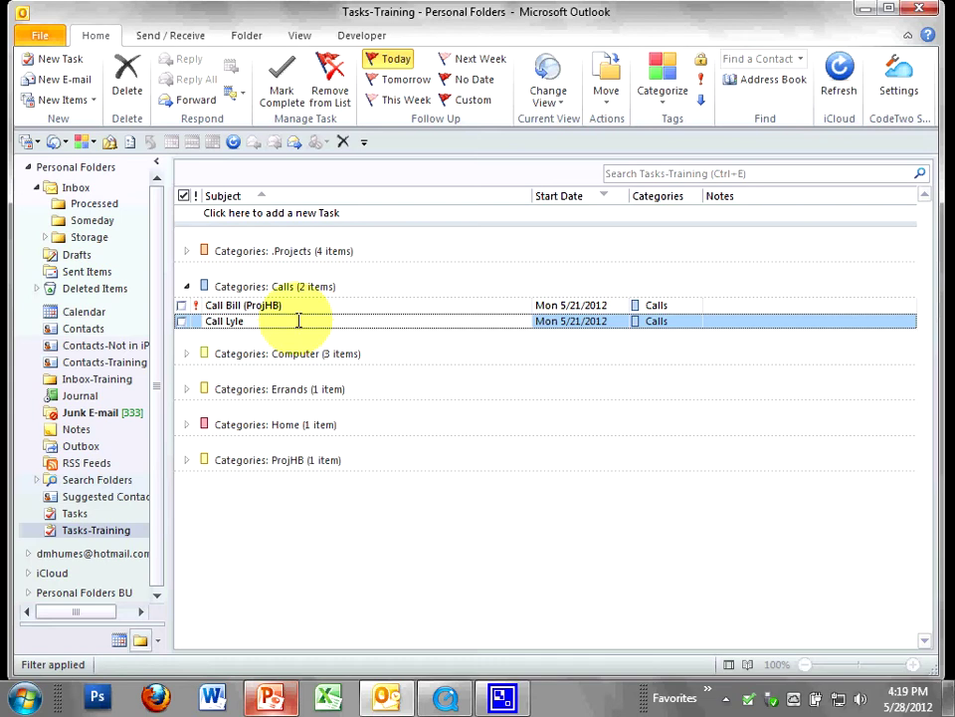
- Review the Follow Up flag options for the second task in the Calls category, and open the Inbox
right_click(298, 320)
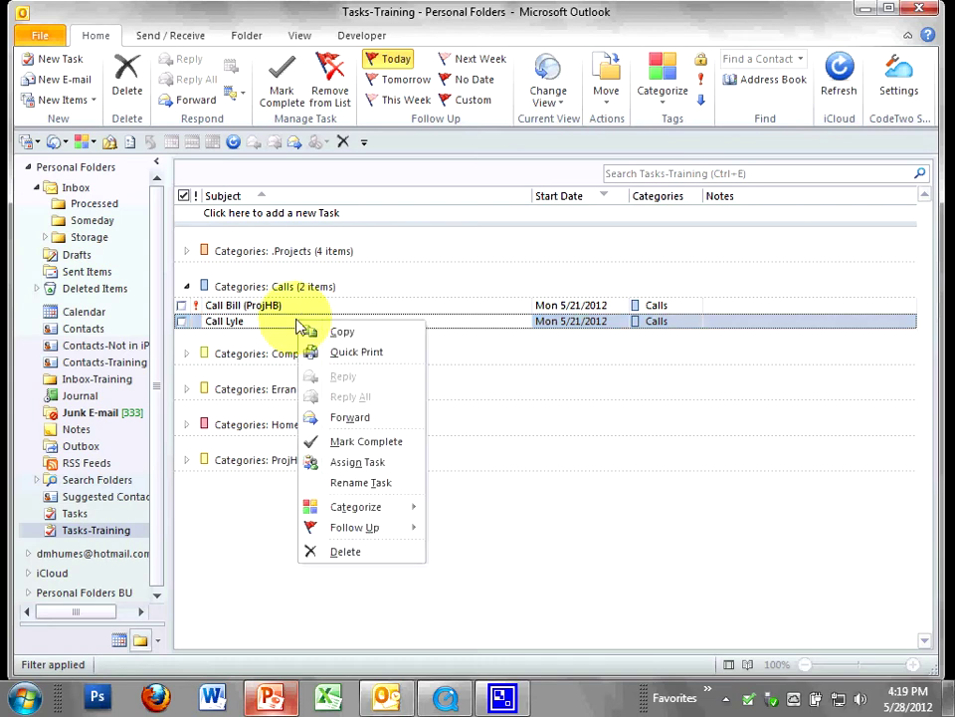
mouse_move(376, 536)
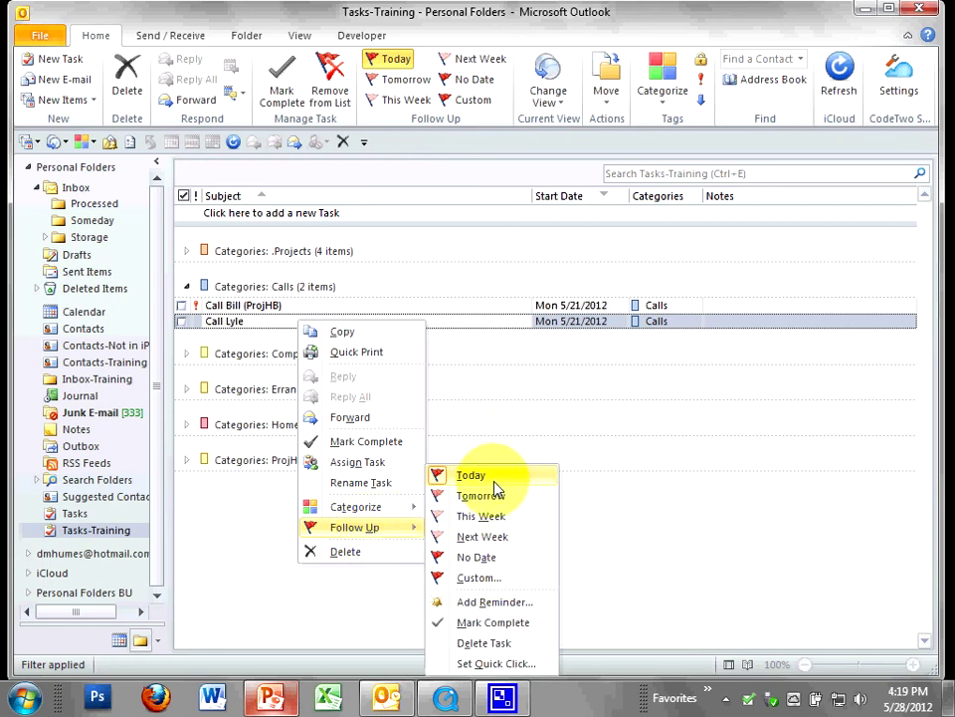
click(258, 328)
click(89, 195)
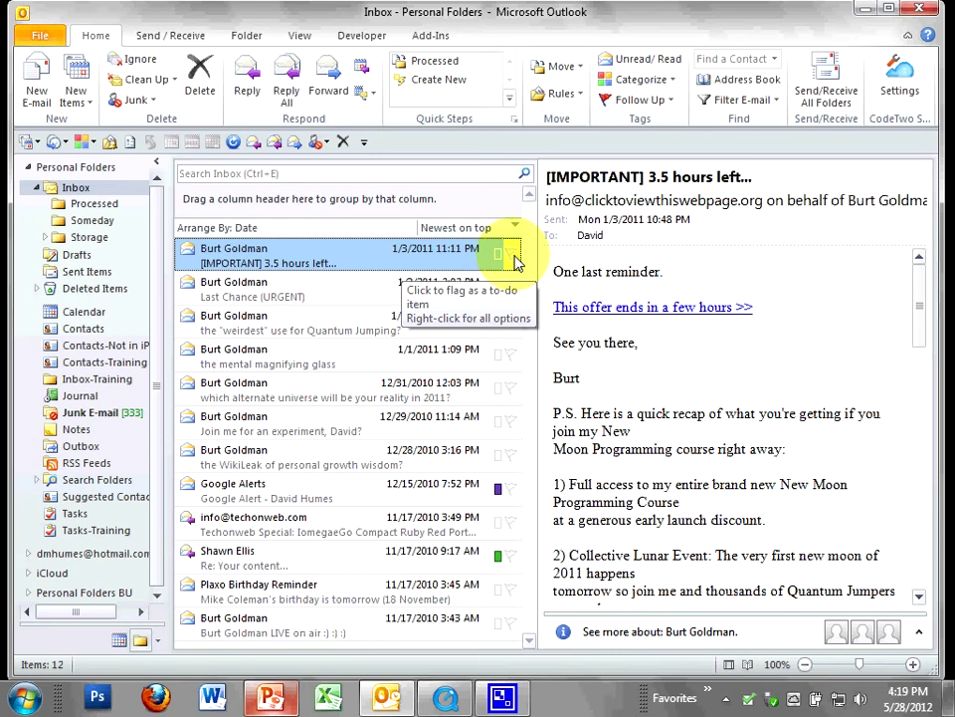
- Flag the newest Inbox message for follow-up today and clear that flag again
click(512, 256)
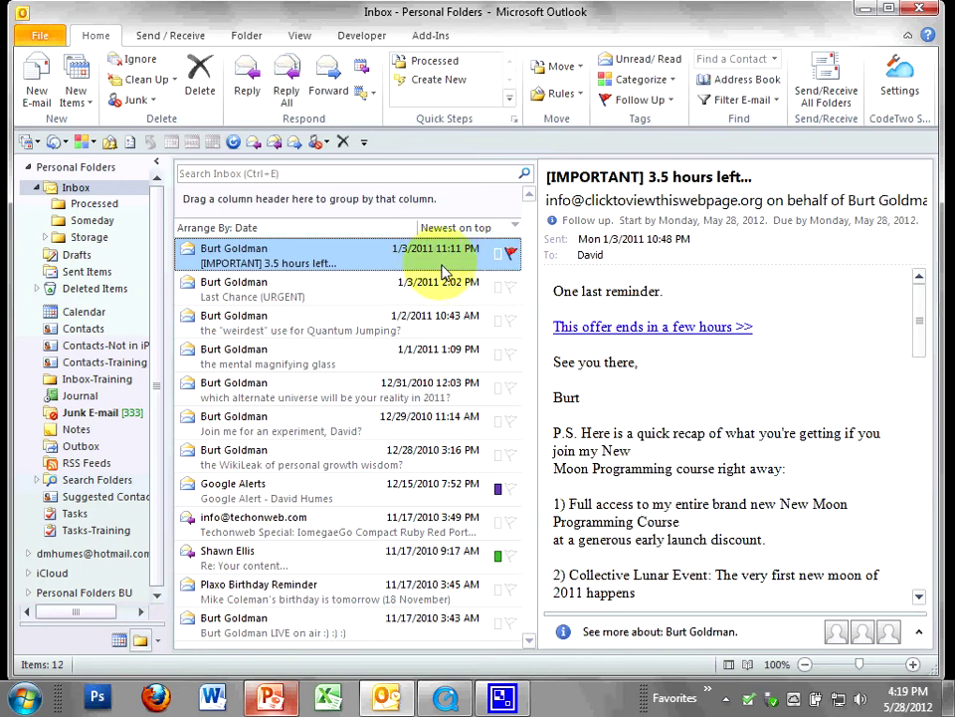
mouse_move(445, 279)
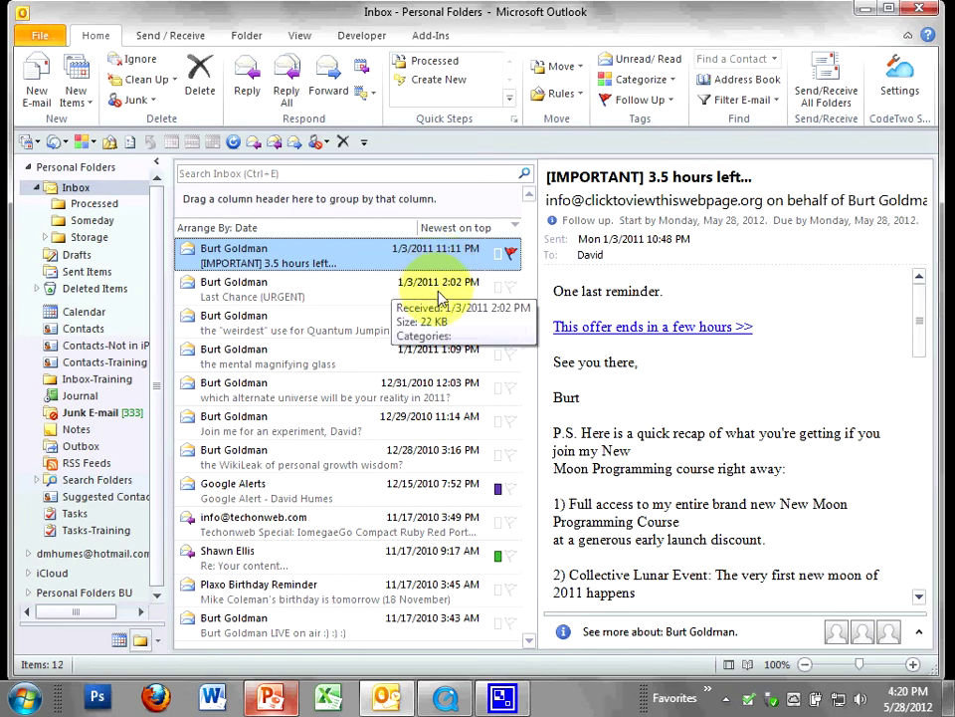
right_click(513, 256)
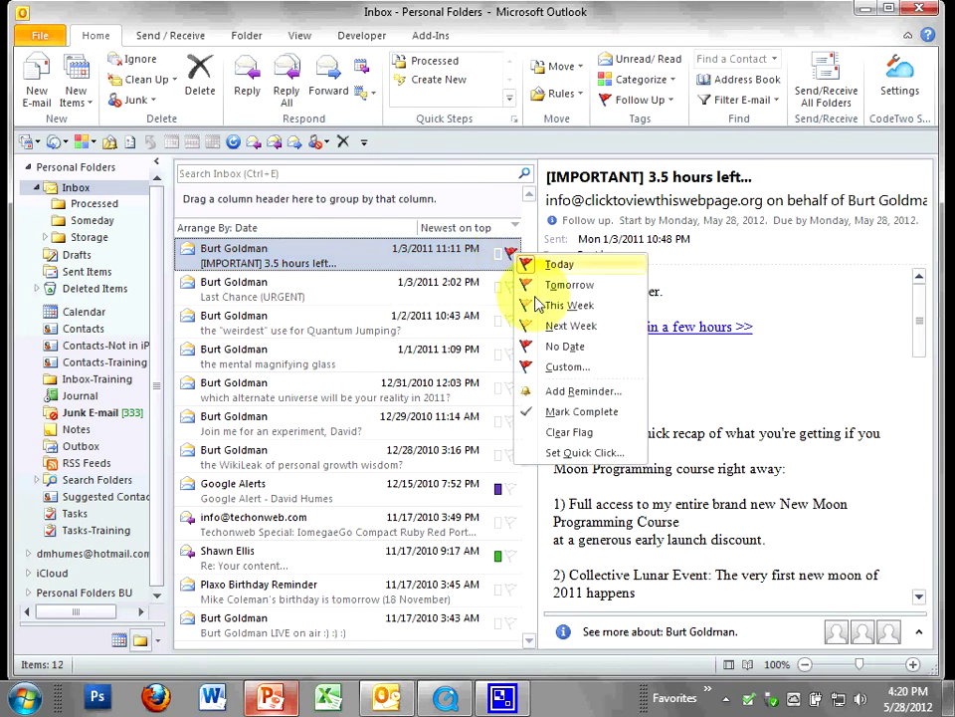
click(587, 443)
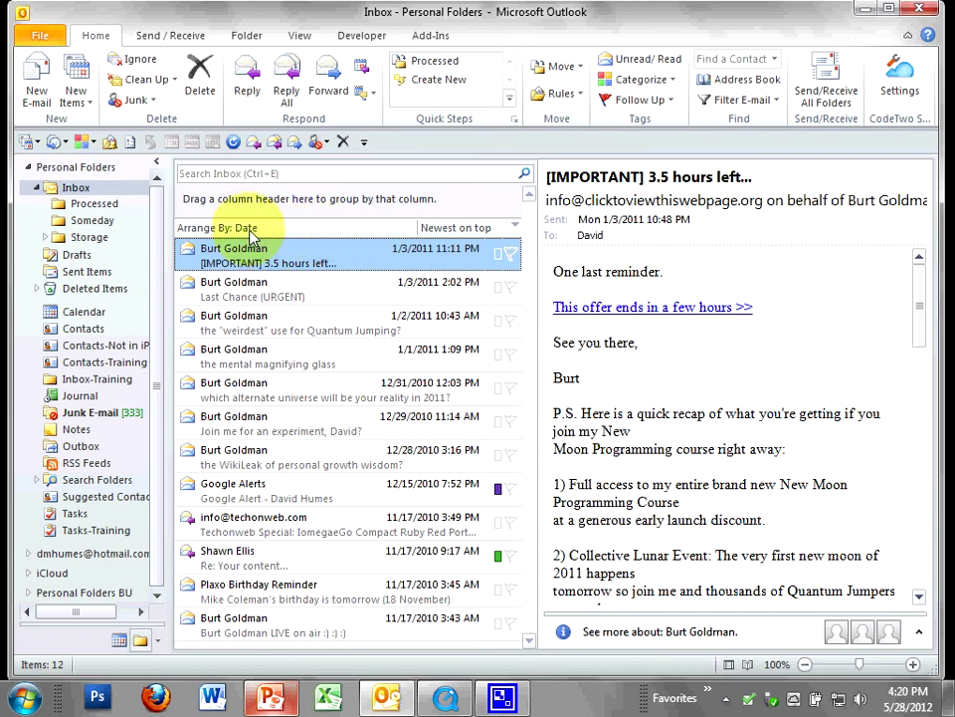
- Remove the Flag Status column from the columns shown in the Inbox view and apply the view settings
click(282, 231)
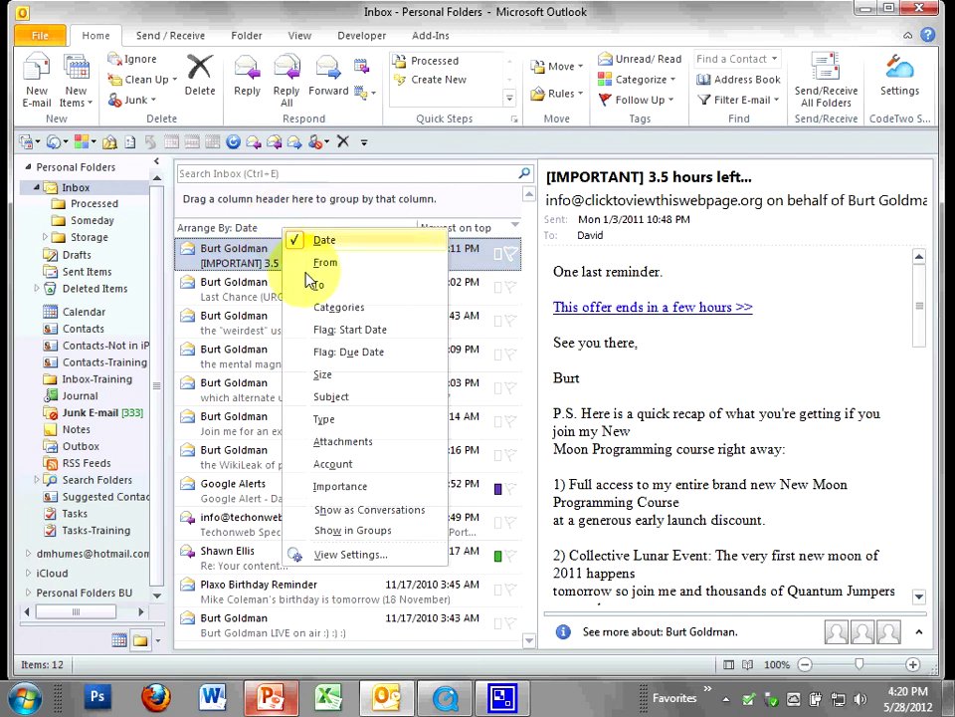
click(364, 564)
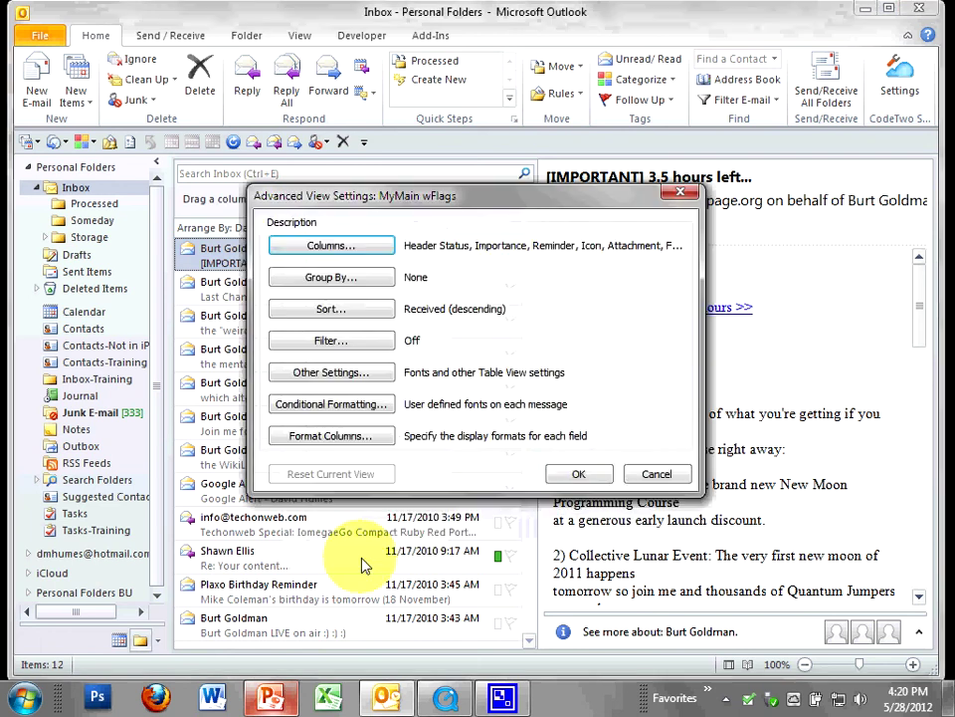
click(360, 249)
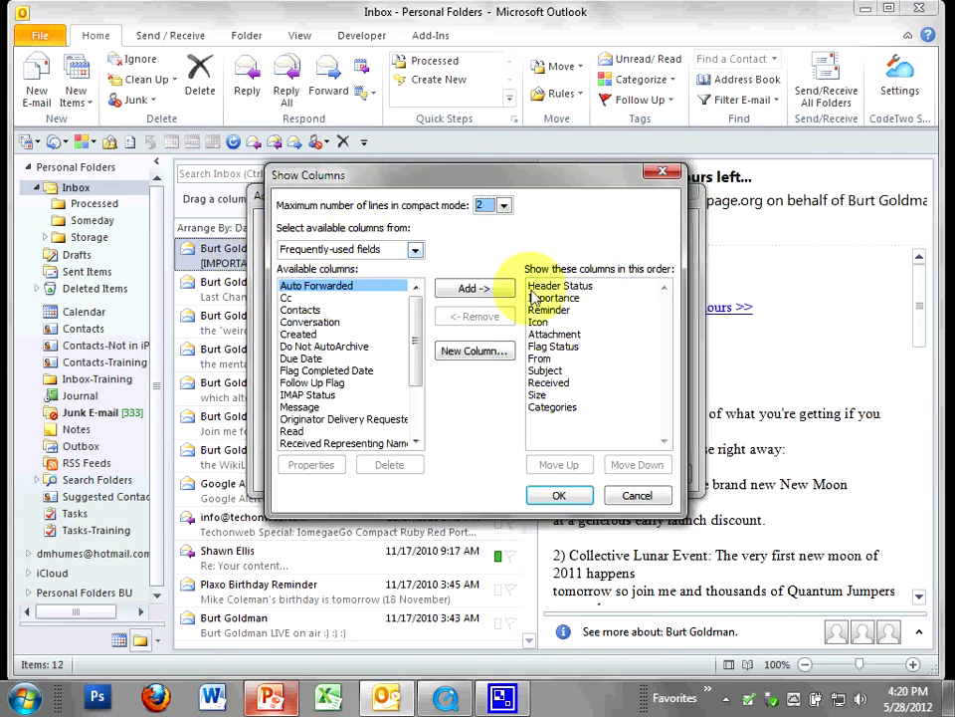
click(553, 345)
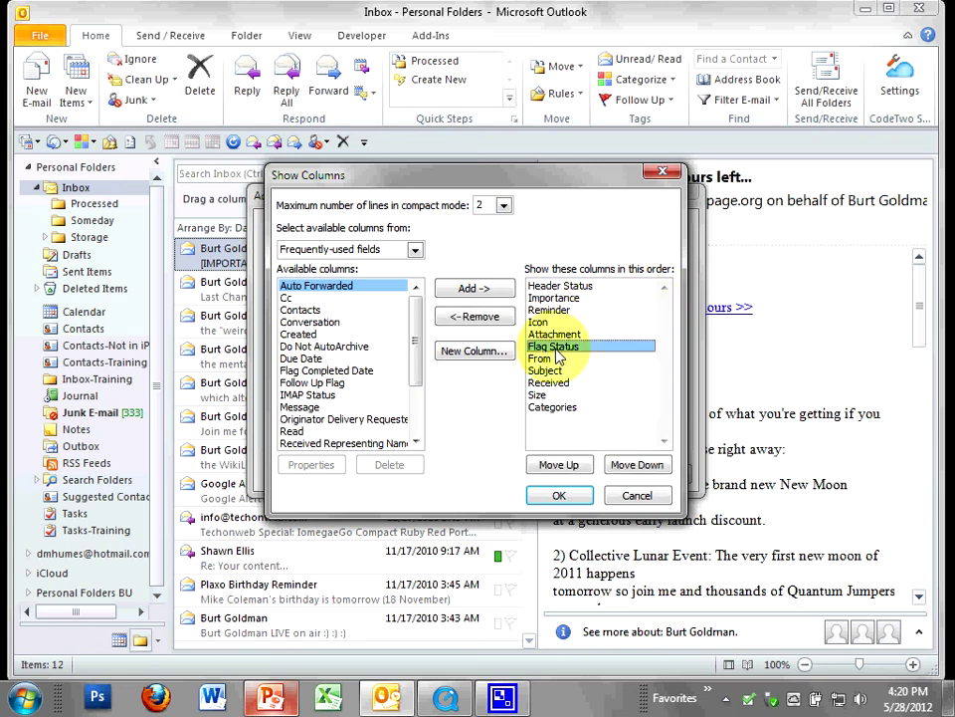
click(492, 323)
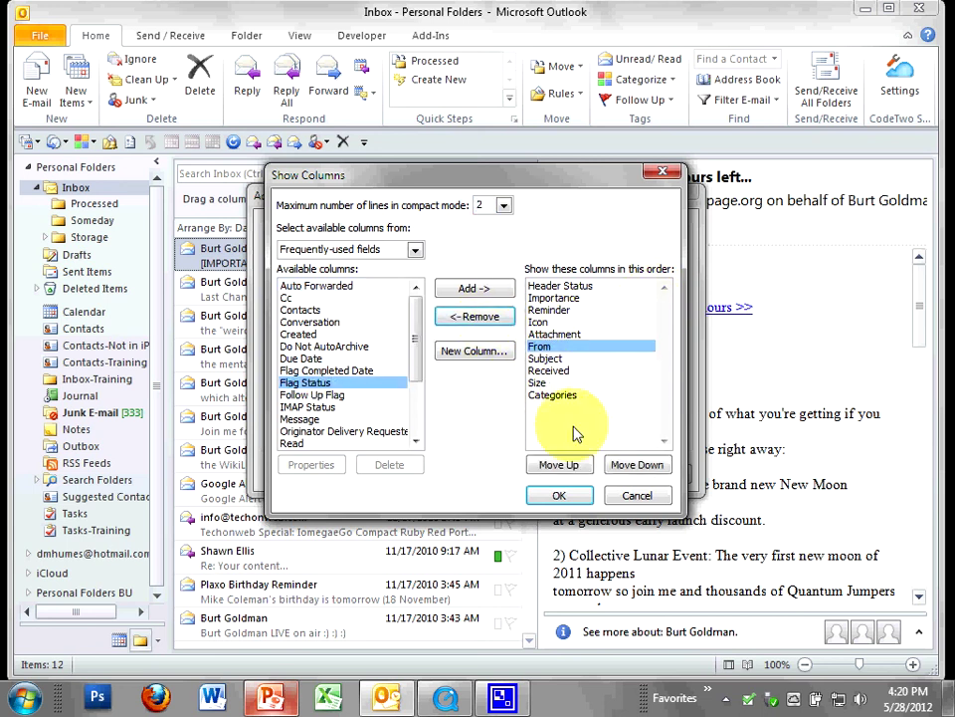
click(573, 499)
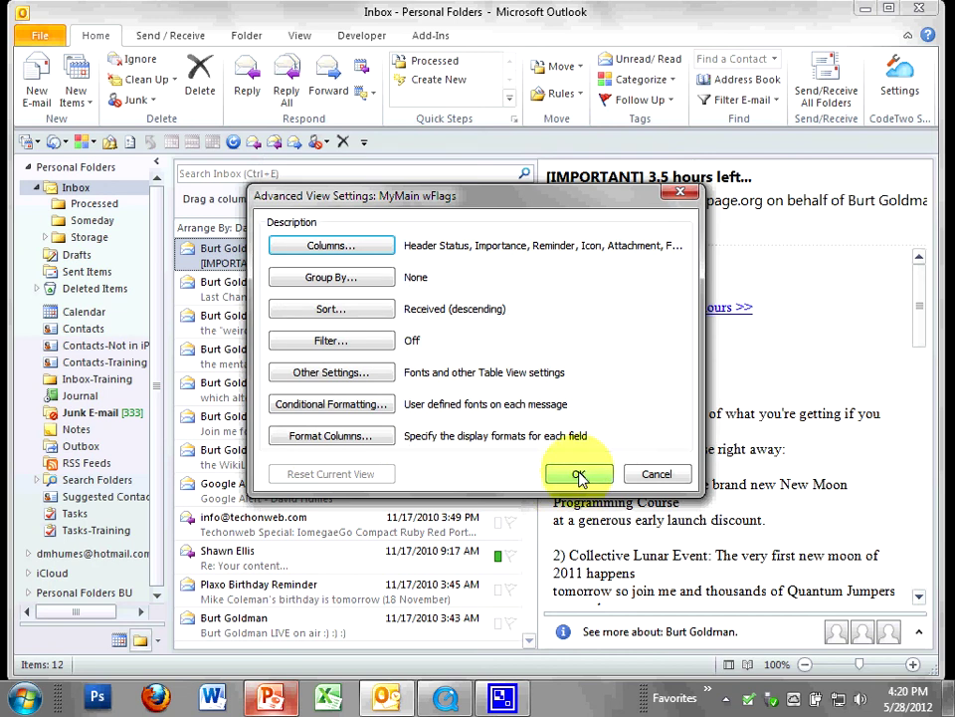
click(580, 476)
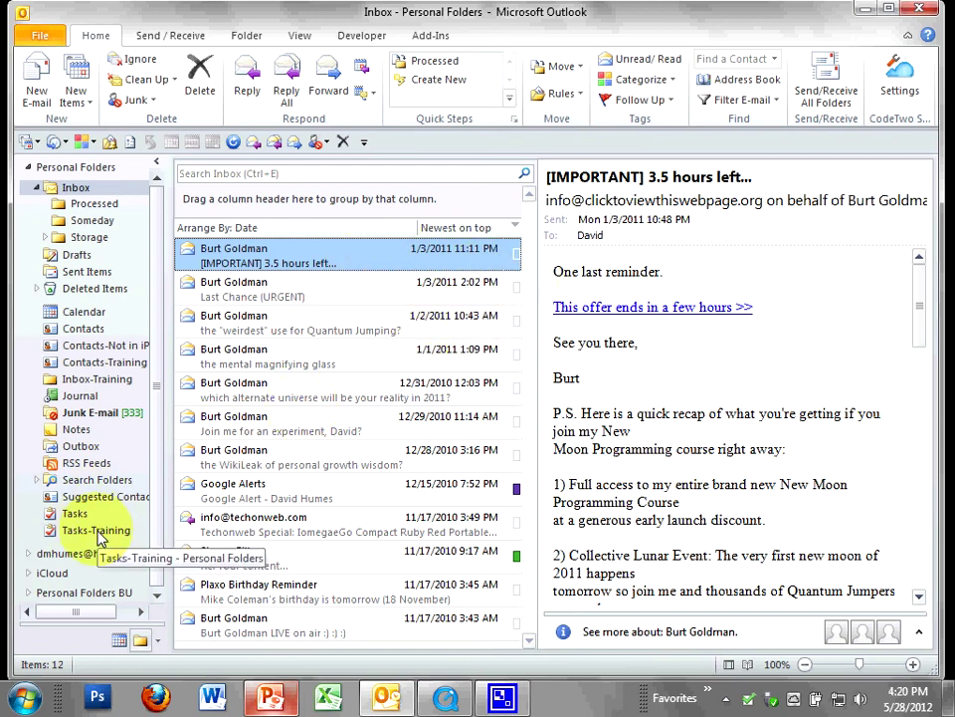
- Review the Follow Up flag options for the third contact in the Contacts folder
click(86, 329)
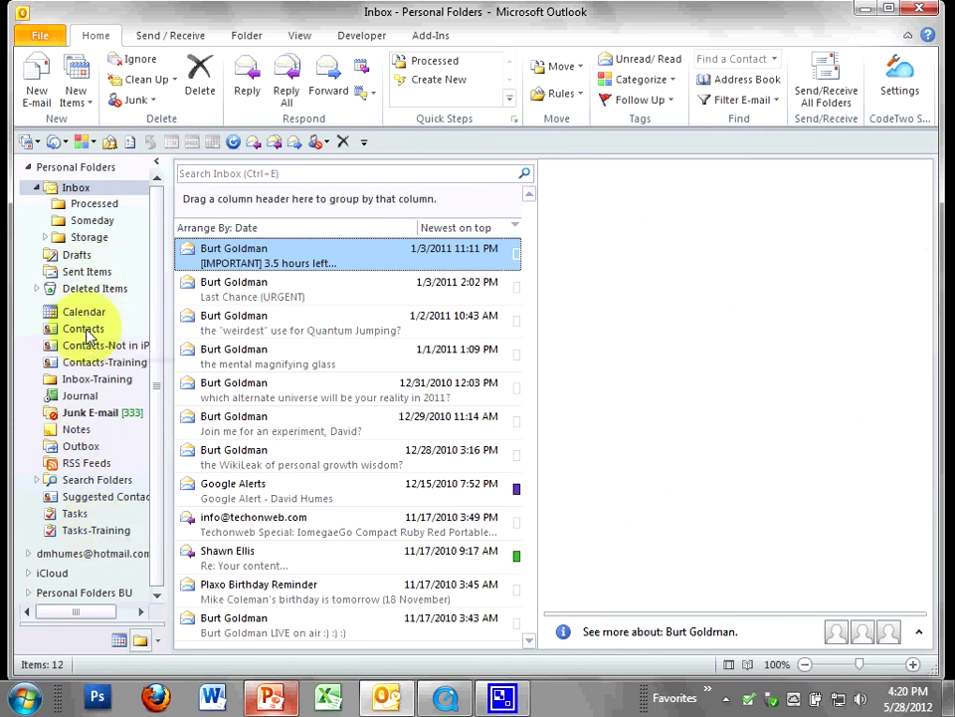
click(254, 266)
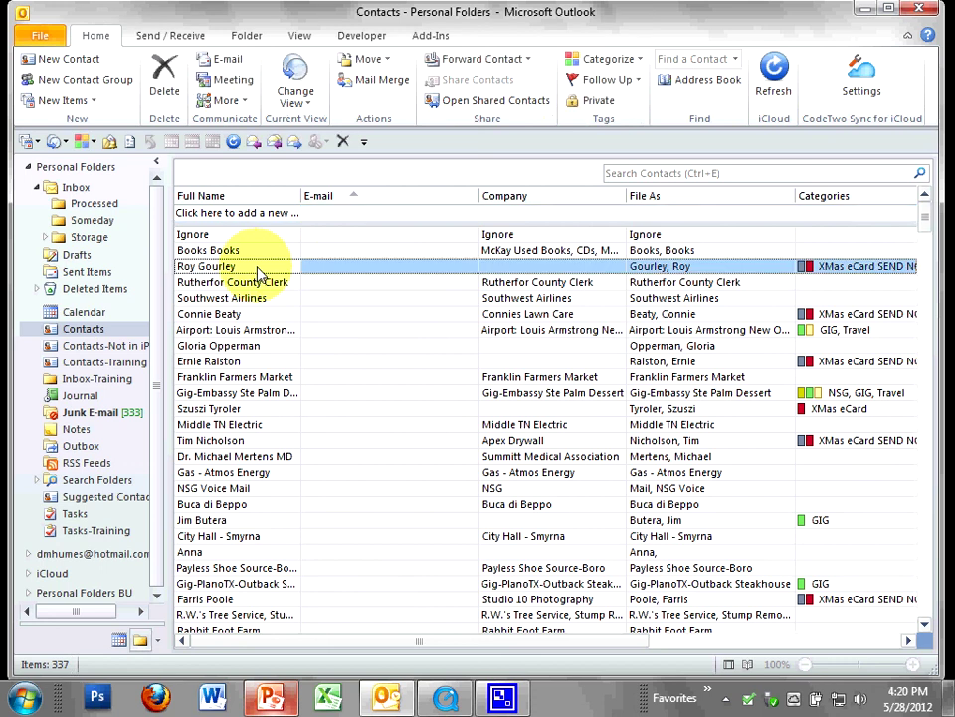
click(615, 81)
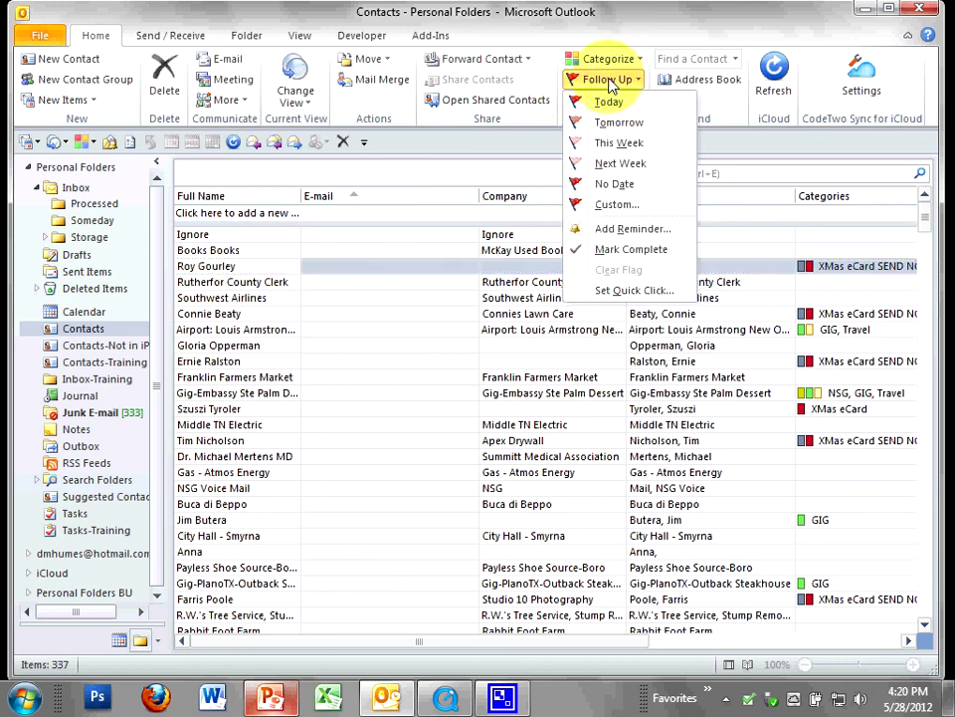
click(254, 266)
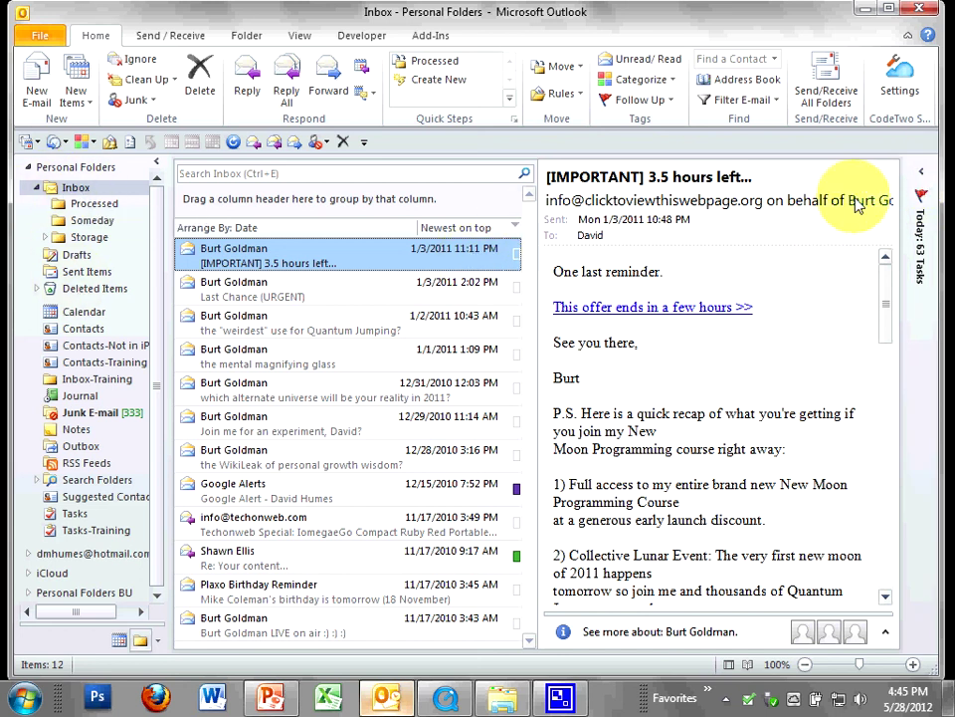
- Expand the To-Do Bar in the Inbox for a look, minimize it again, and set it to Off
click(922, 176)
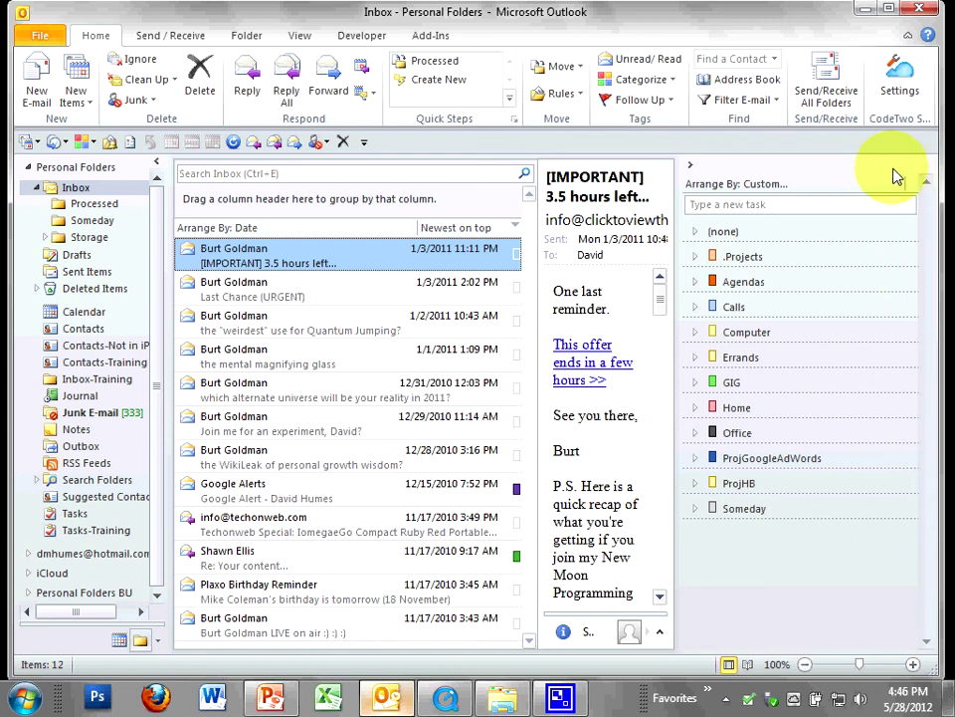
click(694, 172)
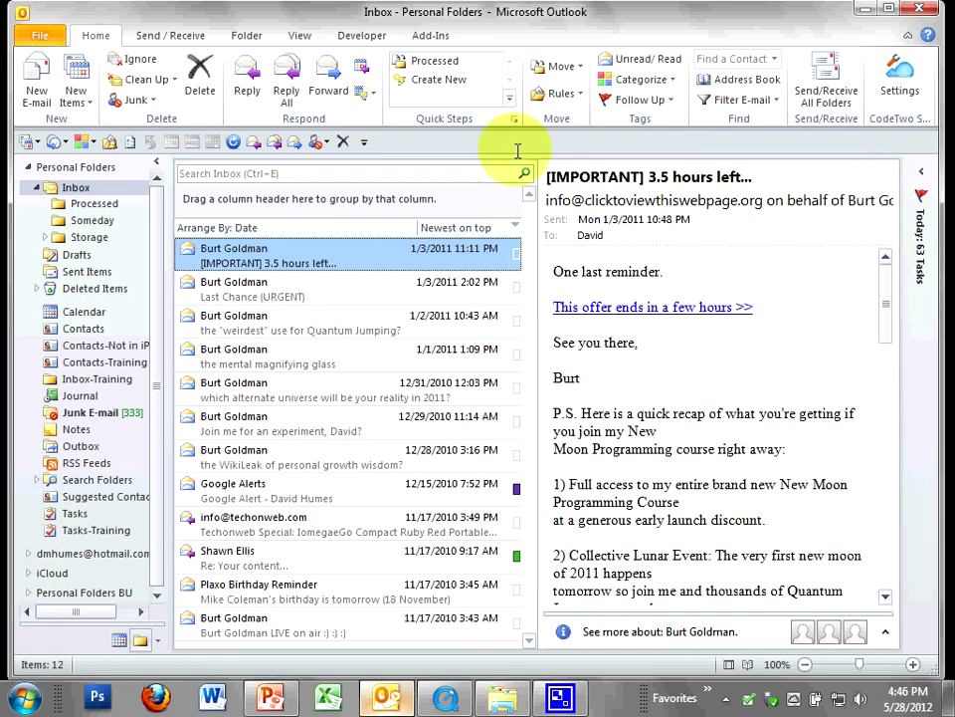
click(303, 38)
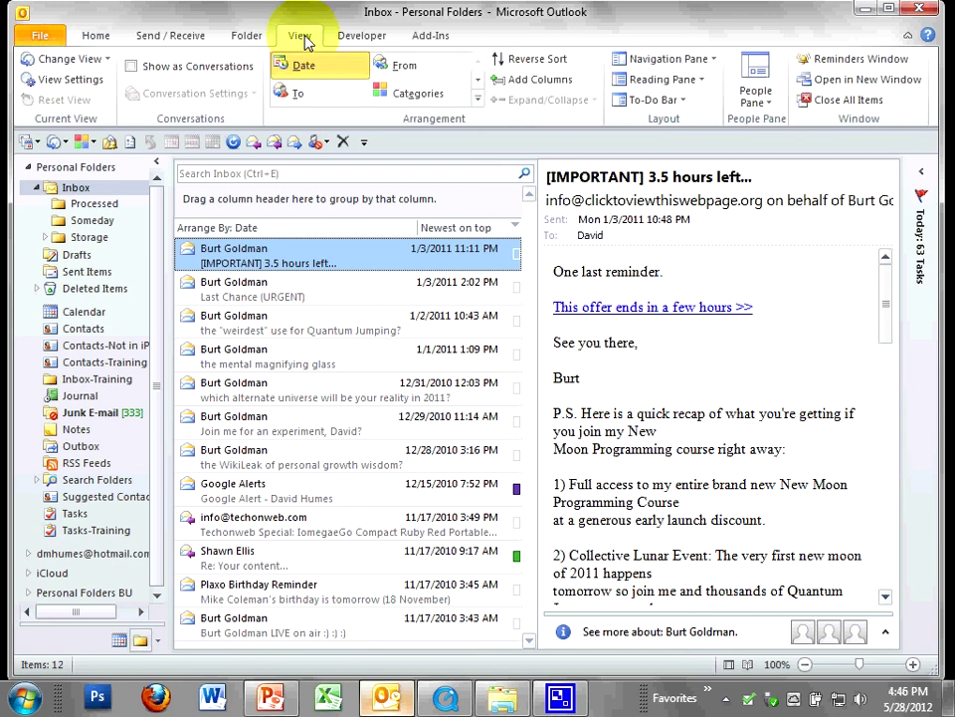
click(681, 101)
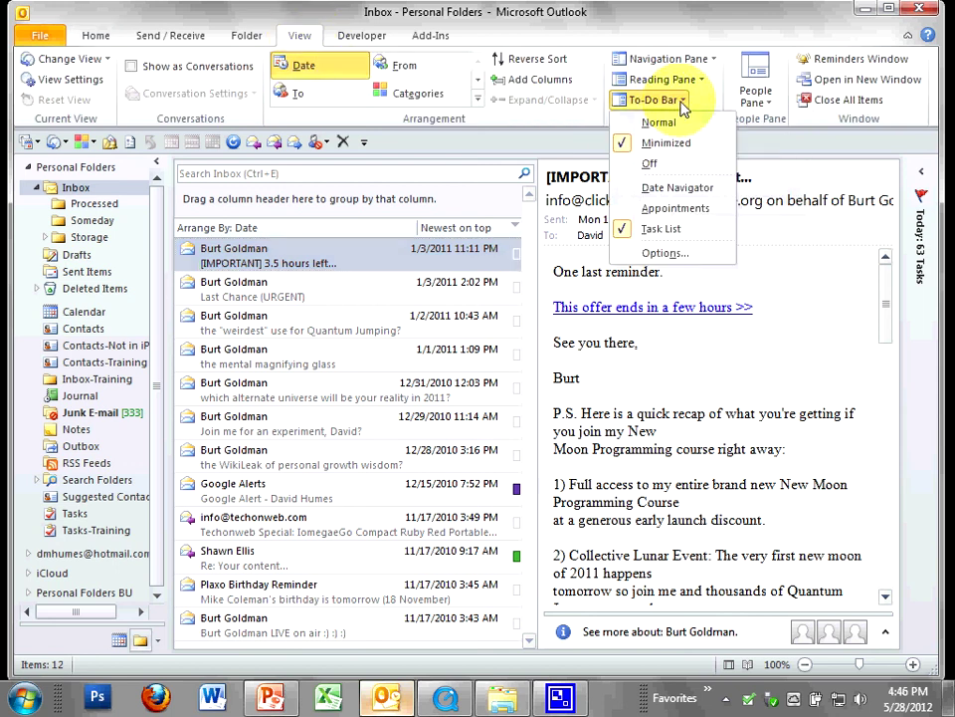
click(650, 165)
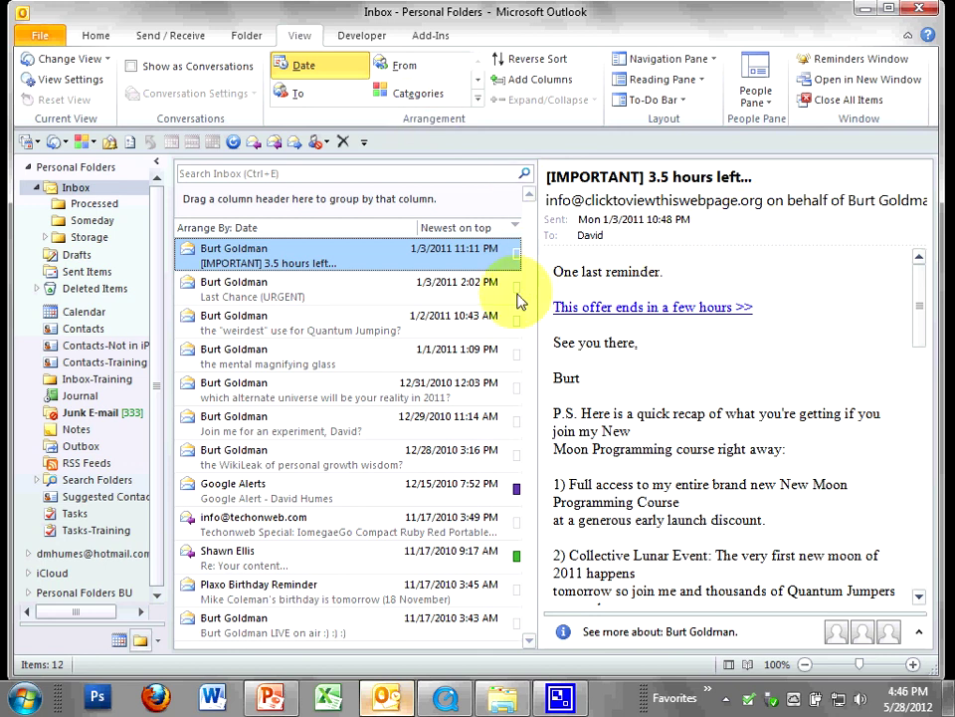
- Open the Calendar folder, briefly expand and minimize its To-Do Bar, and set the bar to Off
click(103, 314)
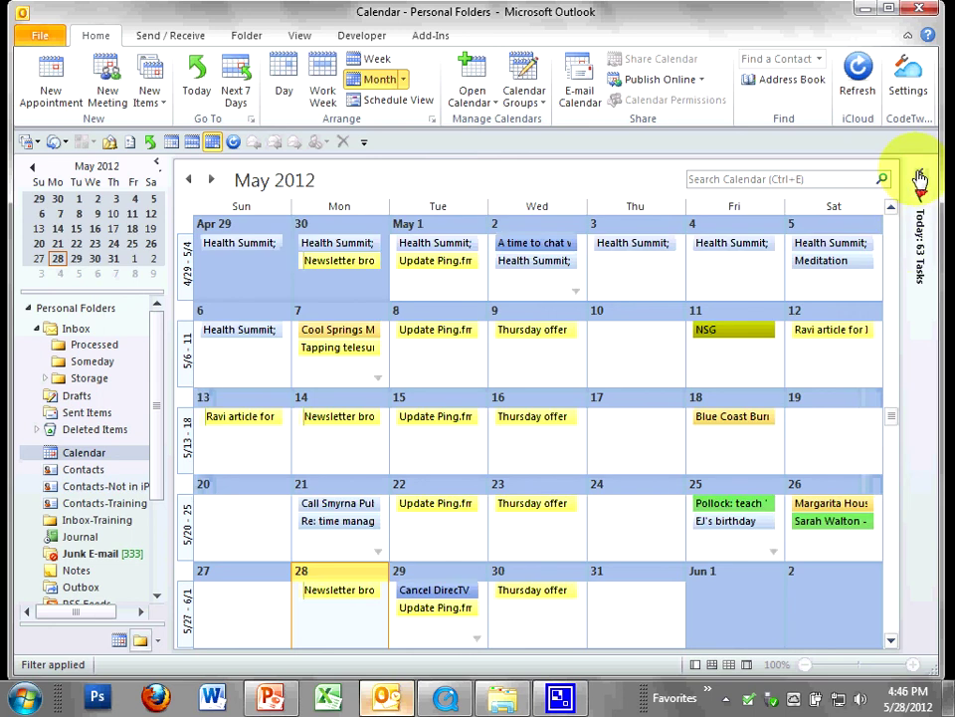
click(921, 177)
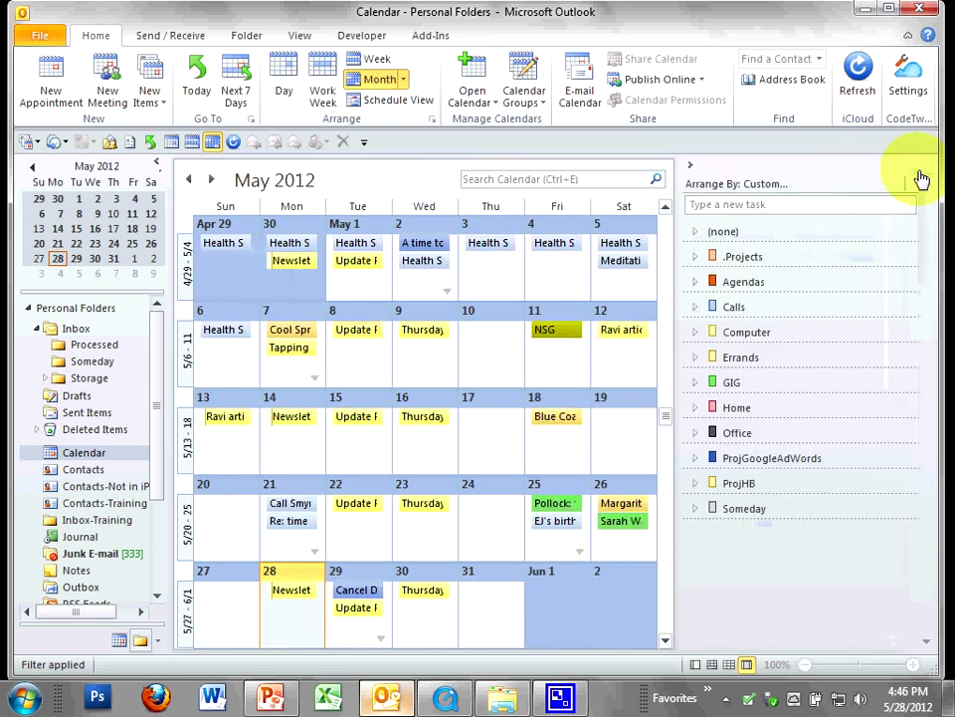
click(693, 172)
click(302, 38)
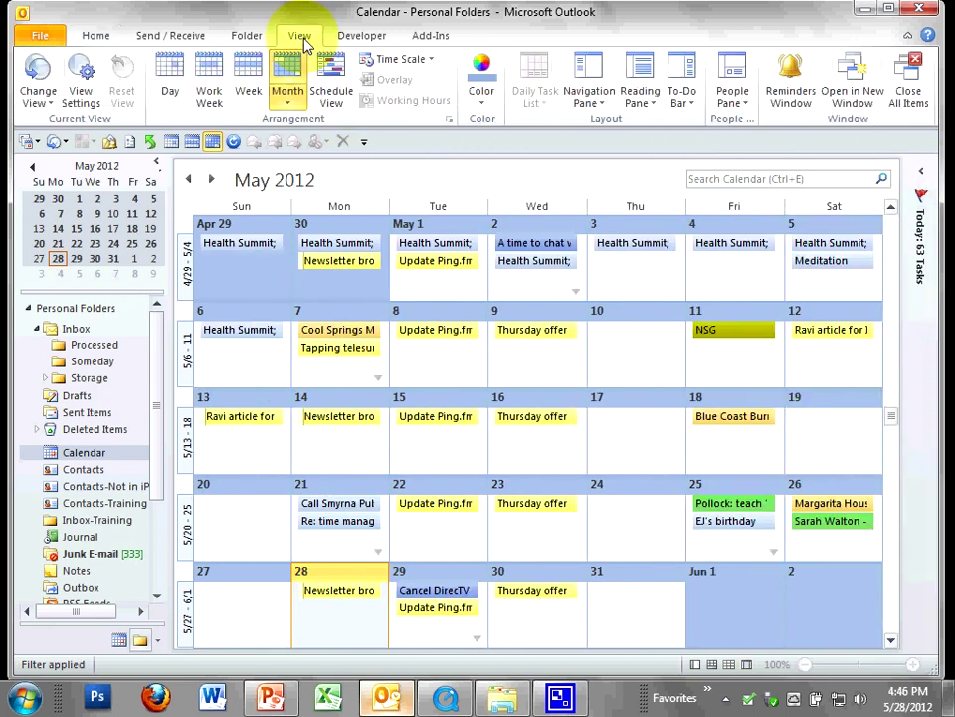
click(689, 108)
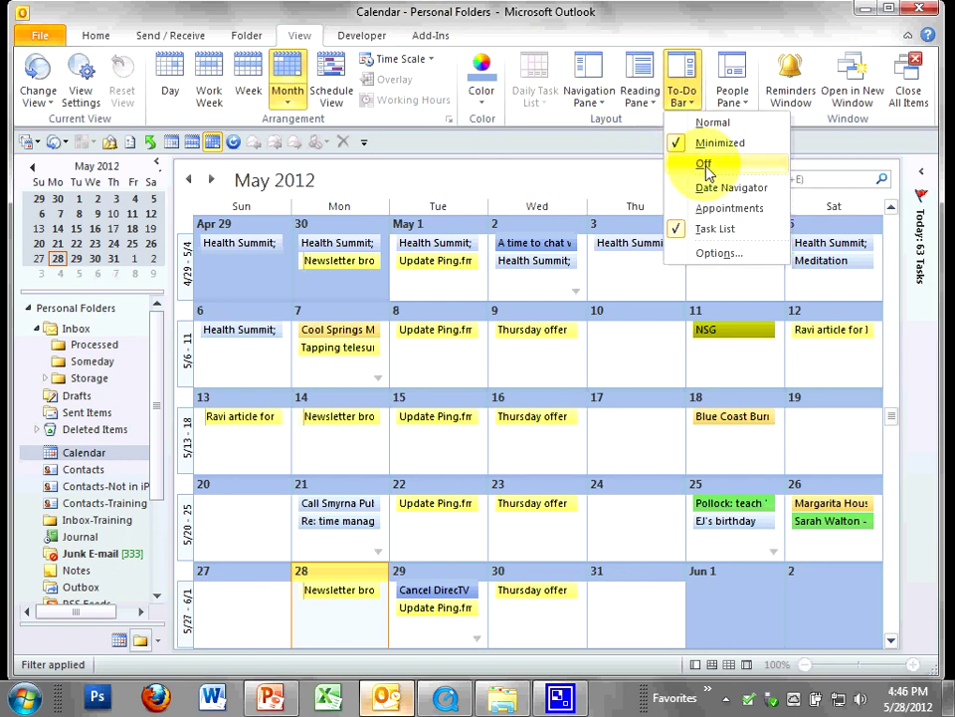
click(705, 165)
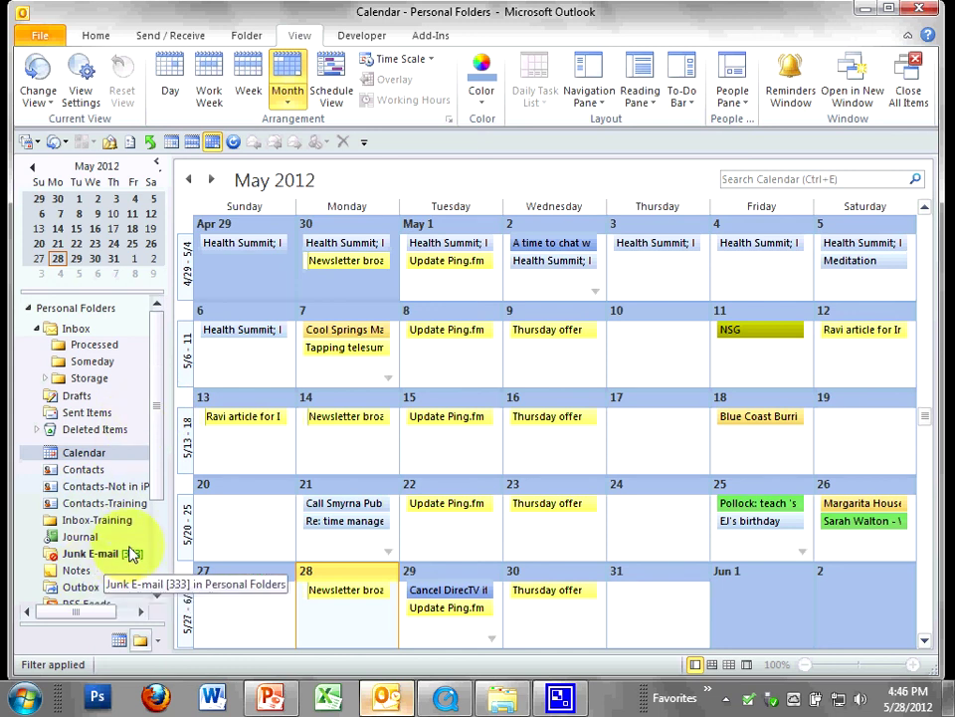
- Check the Contacts-Training folder and set the To-Do Bar to Off in the Tasks-Training folder
click(118, 506)
scroll(117, 508, down, 3)
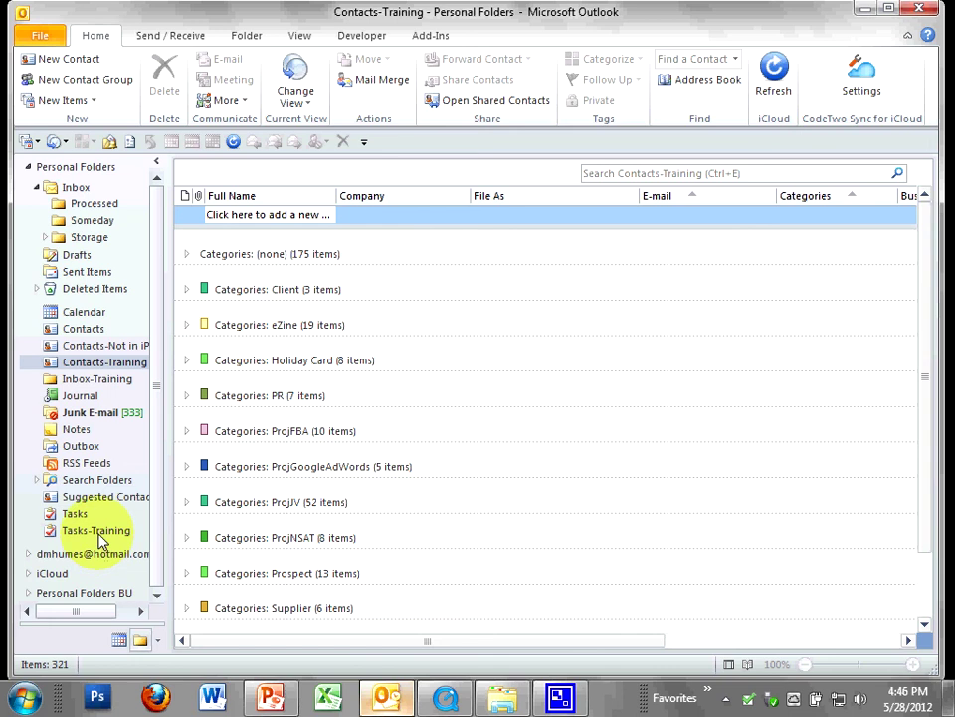
click(98, 534)
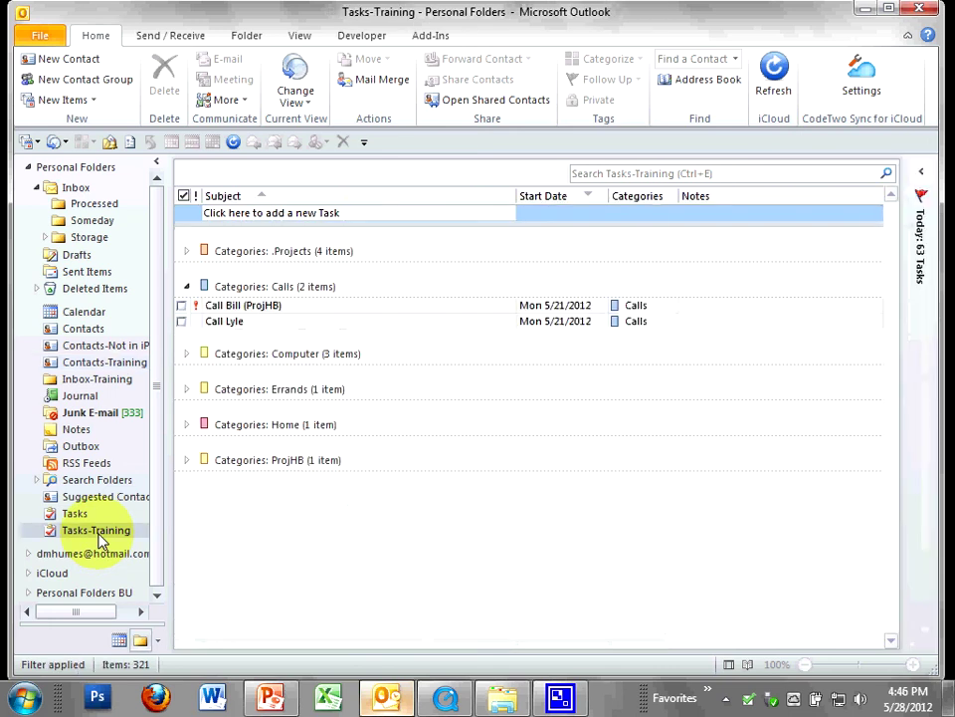
click(921, 179)
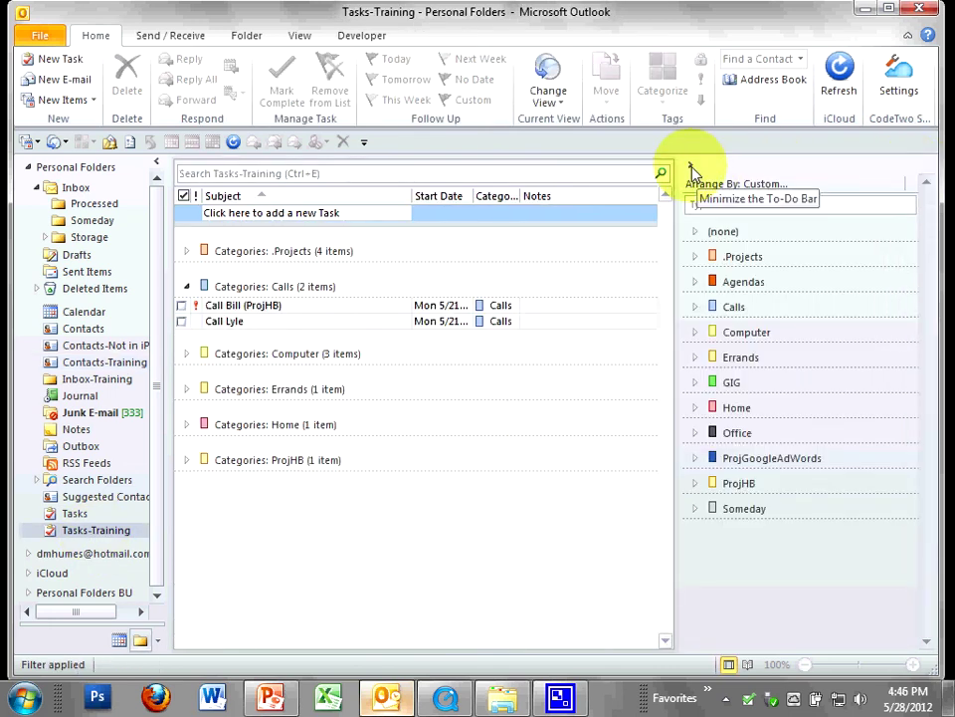
click(302, 38)
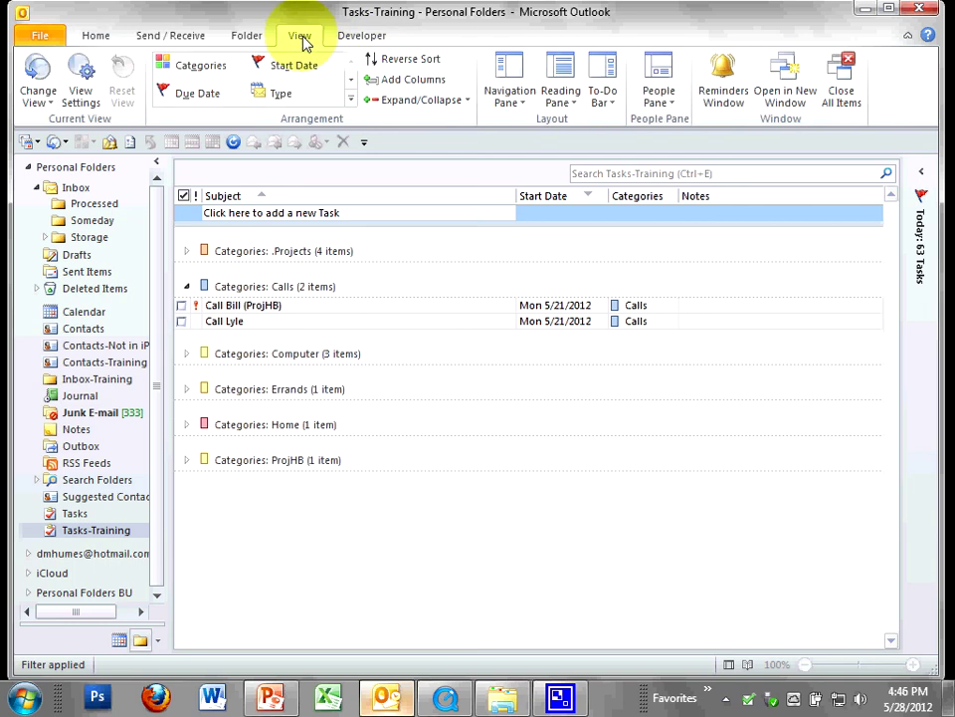
click(610, 105)
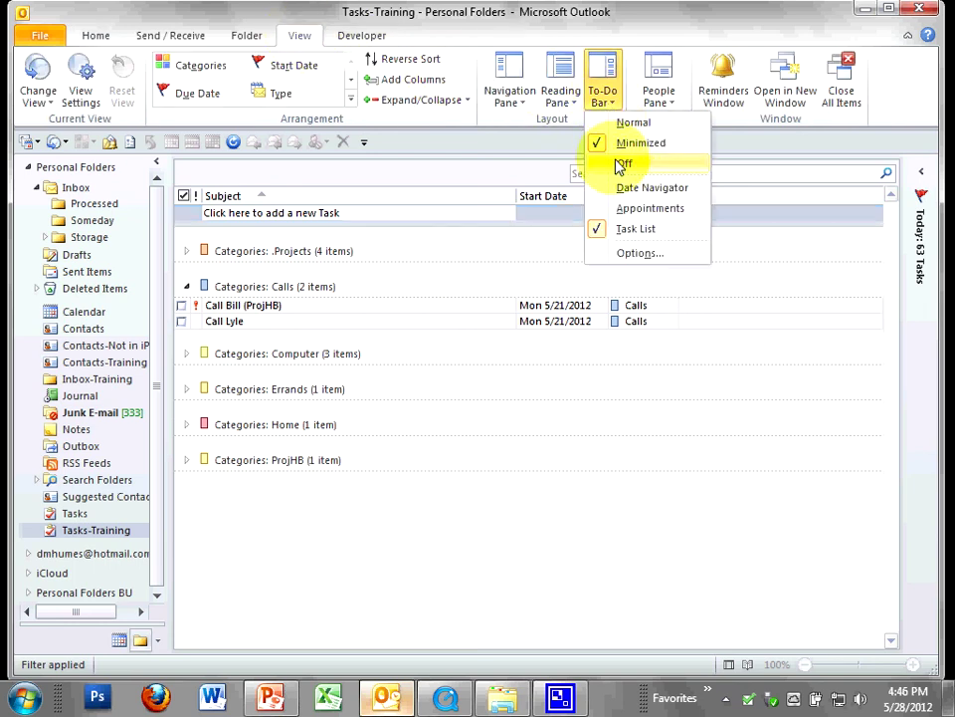